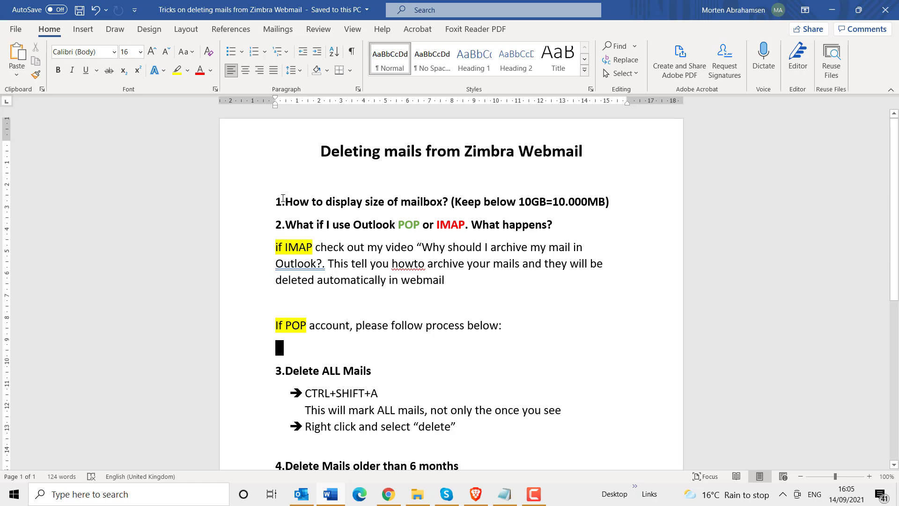
Highlight the mailbox-size question, the 'Keep below 10GB' limit and the 10.000MB figure.
{"action": "left_click_drag", "start_coordinate": [304, 199], "coordinate": [442, 202]}
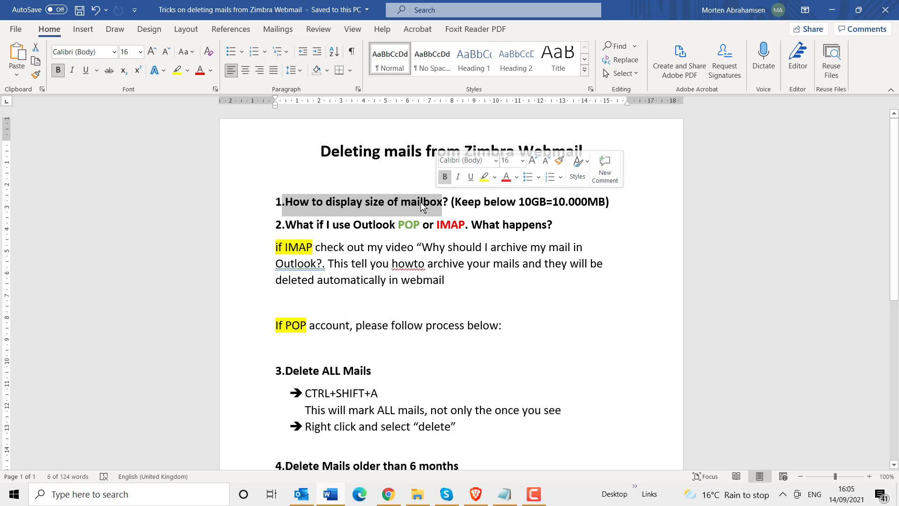
{"action": "left_click_drag", "start_coordinate": [455, 201], "coordinate": [538, 201]}
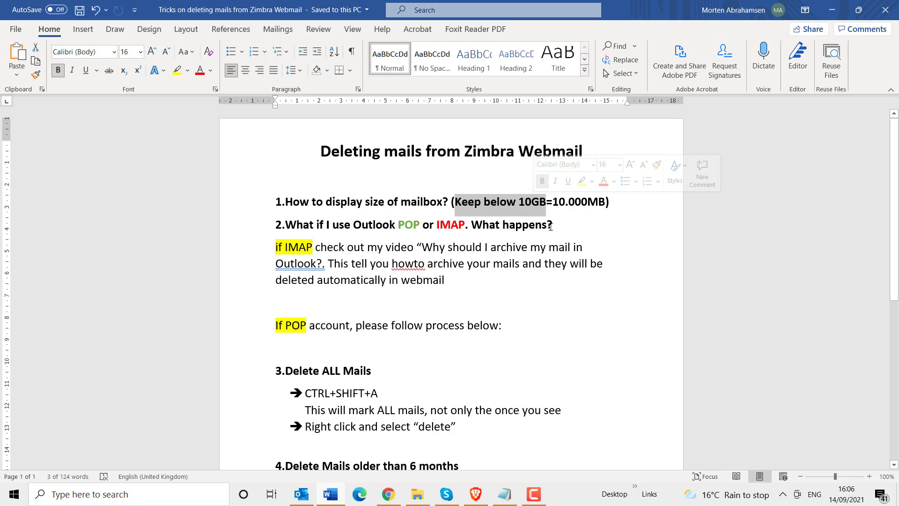
{"action": "left_click_drag", "start_coordinate": [551, 207], "coordinate": [602, 206]}
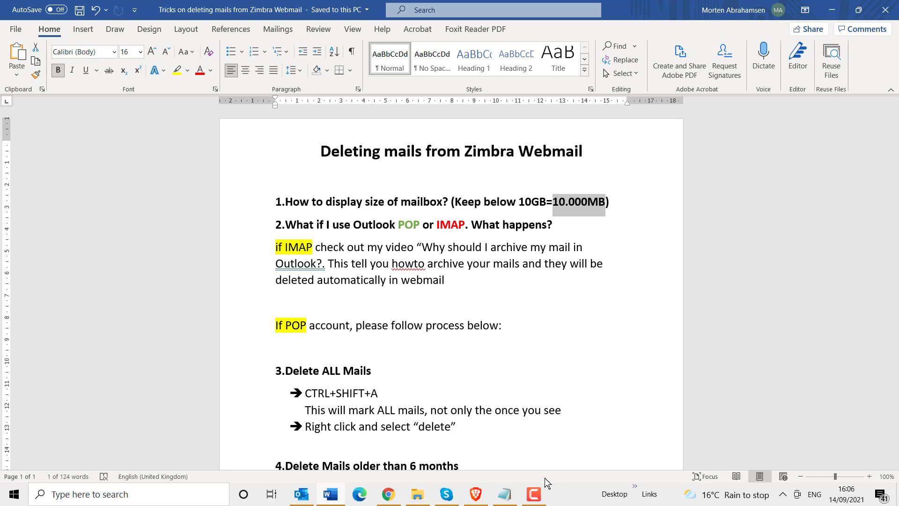
{"action": "mouse_move", "coordinate": [479, 495]}
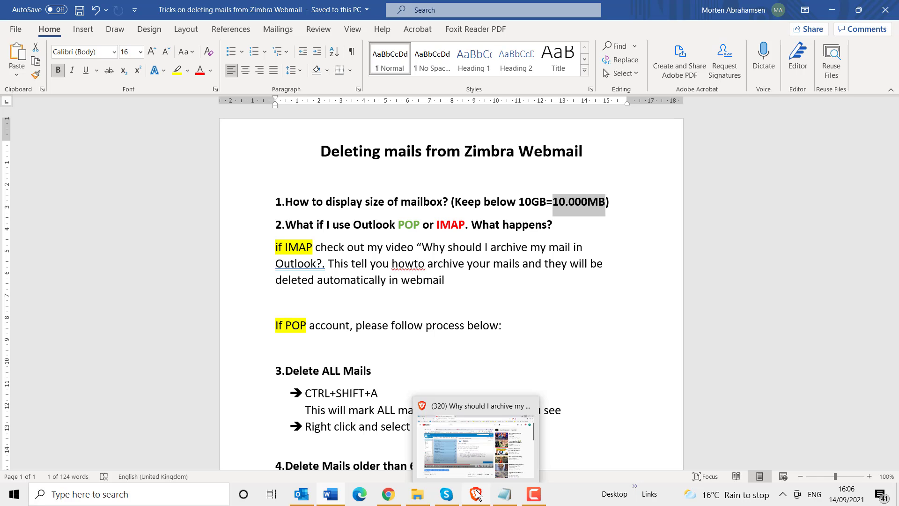
Show the Zimbra Inbox's size tooltip in the browser: 108 messages, 7 MB.
{"action": "left_click", "coordinate": [476, 494]}
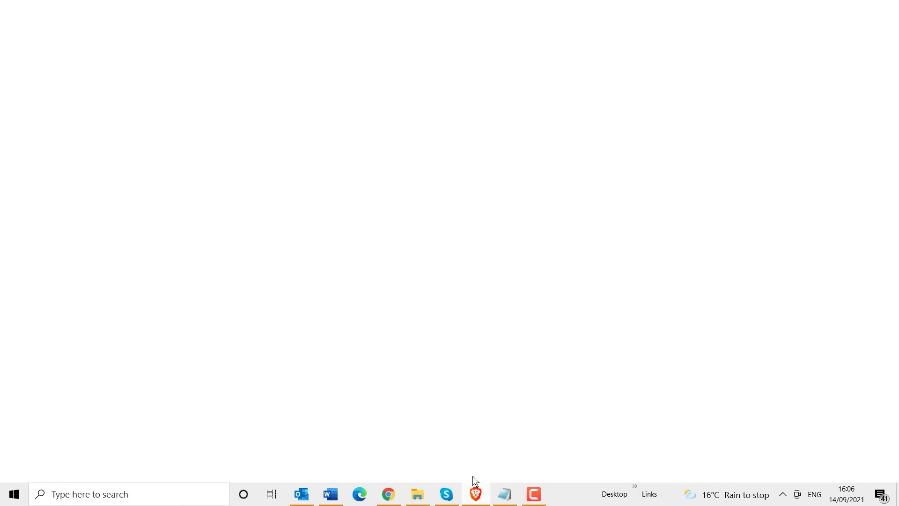
{"action": "left_click", "coordinate": [67, 14]}
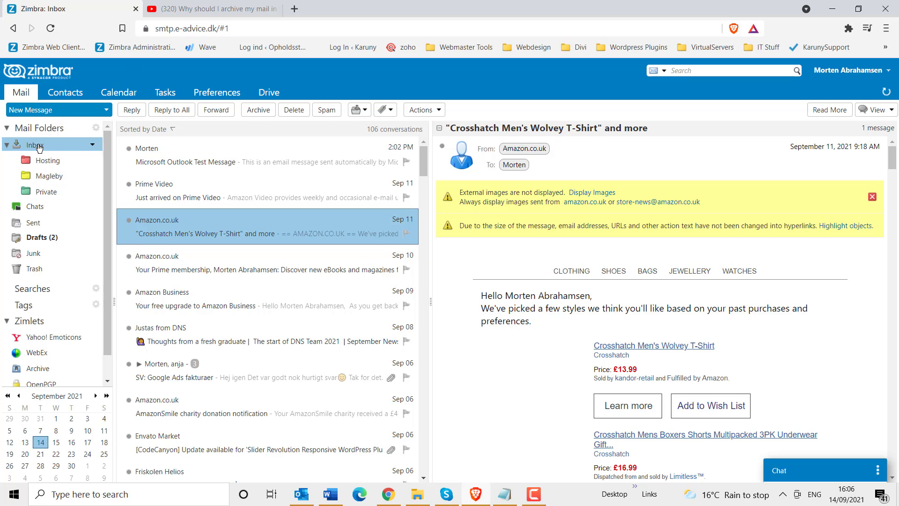
{"action": "mouse_move", "coordinate": [38, 147]}
Highlight the first heading, then 'What if I use Outlook' and the words POP and IMAP.
{"action": "left_click", "coordinate": [331, 494]}
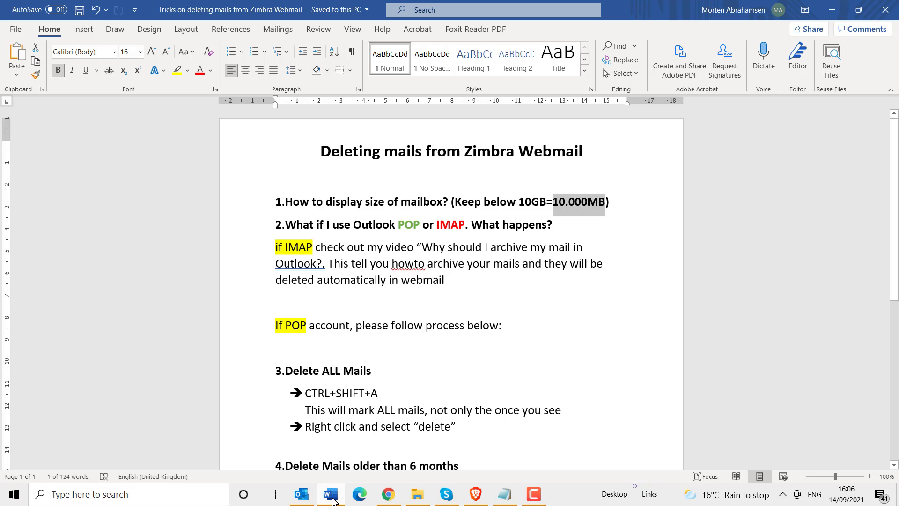
{"action": "left_click_drag", "start_coordinate": [289, 201], "coordinate": [607, 204]}
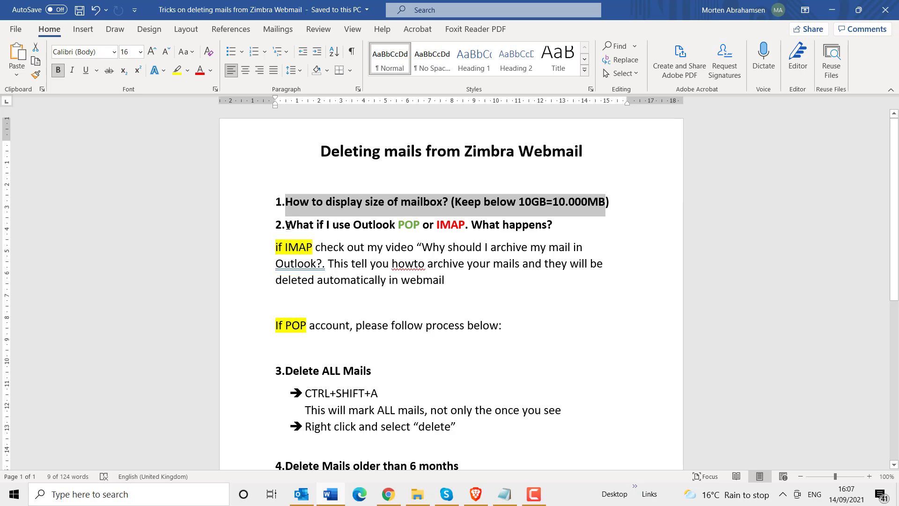
{"action": "left_click_drag", "start_coordinate": [286, 226], "coordinate": [373, 227]}
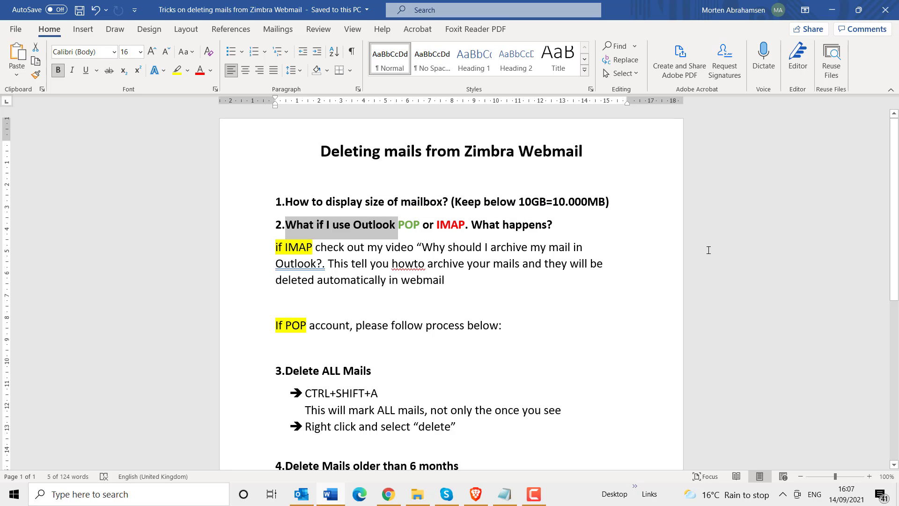
{"action": "left_click", "coordinate": [597, 228]}
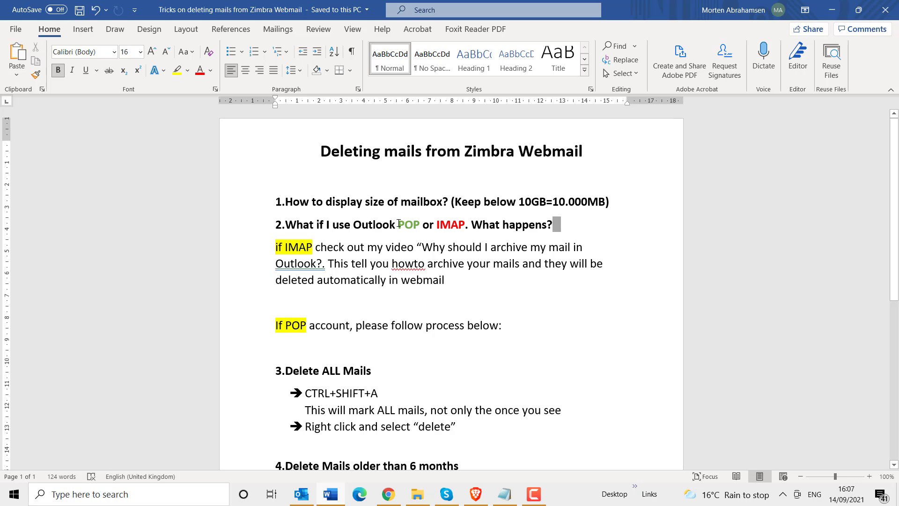
{"action": "left_click_drag", "start_coordinate": [398, 224], "coordinate": [419, 225]}
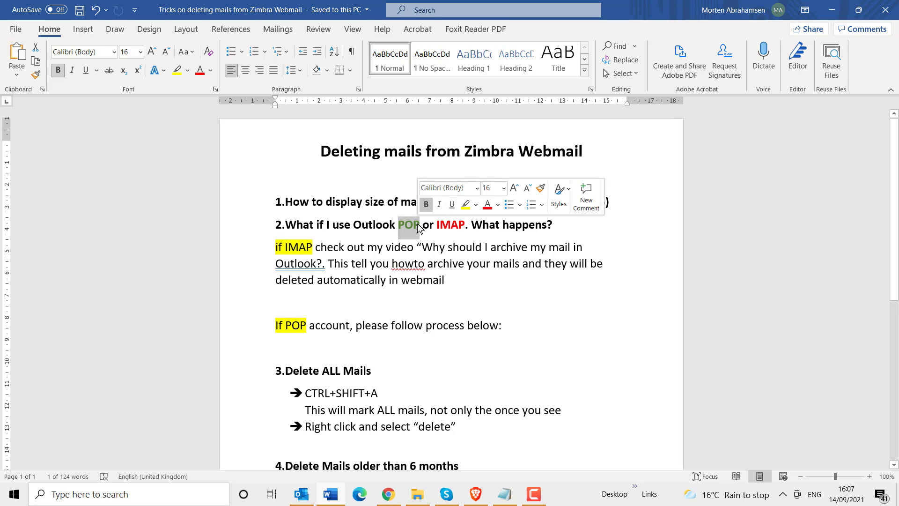
{"action": "left_click_drag", "start_coordinate": [433, 225], "coordinate": [454, 231]}
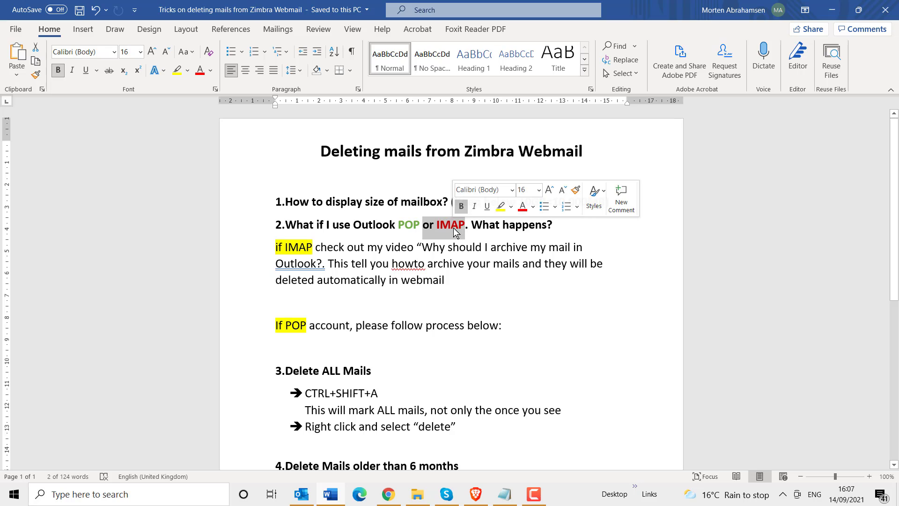
{"action": "left_click", "coordinate": [402, 224]}
{"action": "left_click_drag", "start_coordinate": [401, 225], "coordinate": [419, 227]}
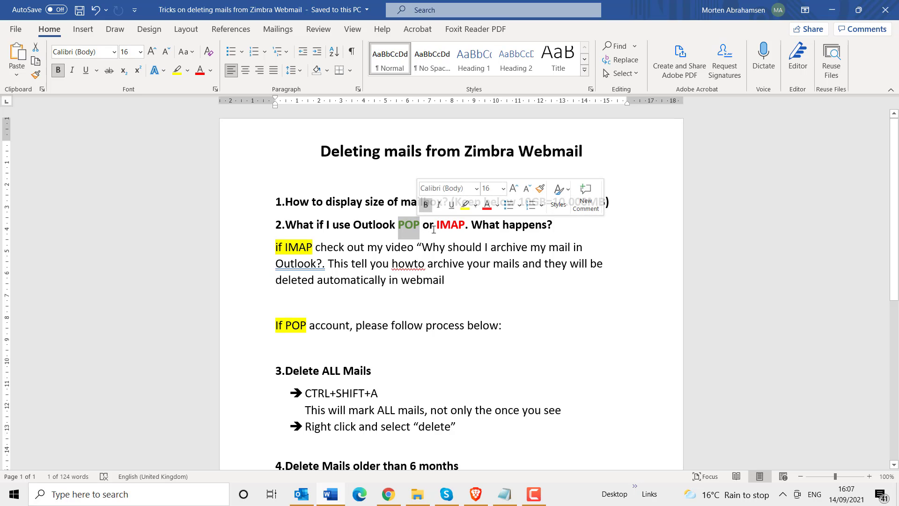
{"action": "left_click_drag", "start_coordinate": [437, 226], "coordinate": [465, 227]}
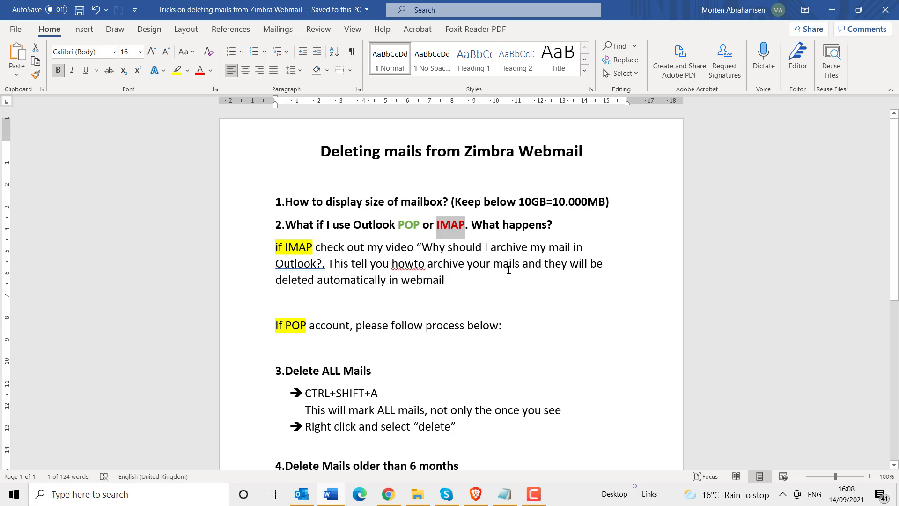
Highlight the archiving video title in the IMAP paragraph, then switch to the browser.
{"action": "left_click", "coordinate": [410, 244]}
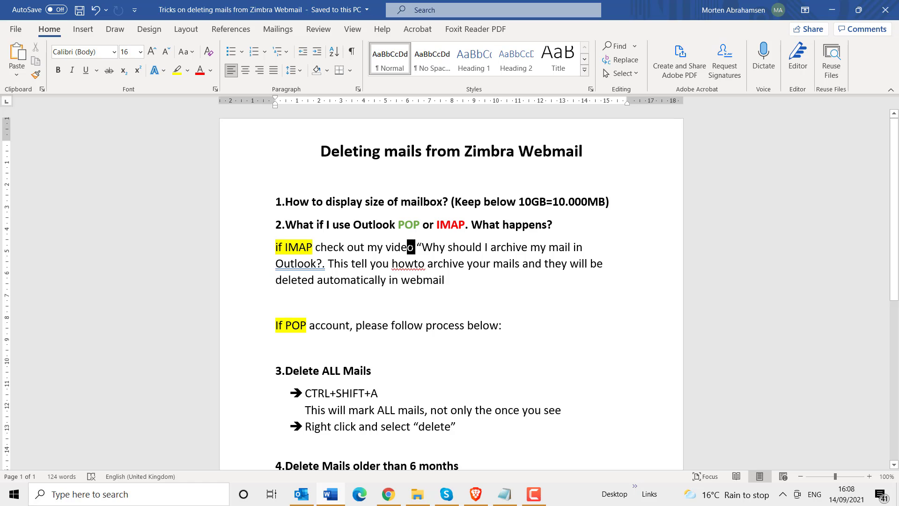
{"action": "key", "text": "shift+Right"}
{"action": "left_click_drag", "start_coordinate": [434, 247], "coordinate": [325, 267]}
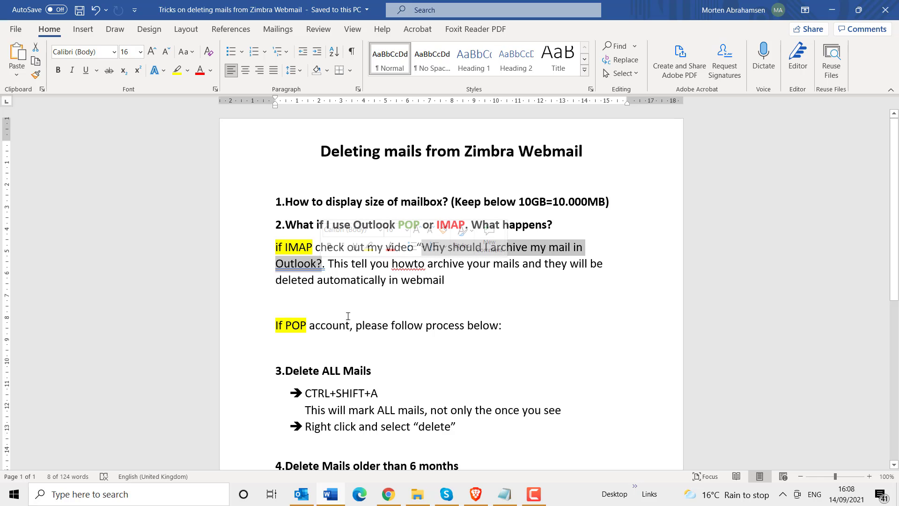
{"action": "left_click", "coordinate": [475, 494]}
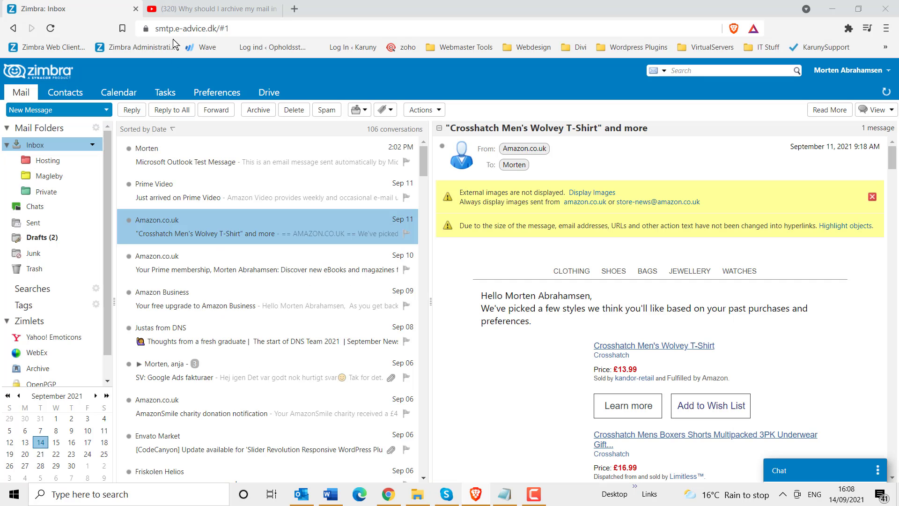
Show the YouTube video on archiving mail in Outlook, then go back to Word.
{"action": "left_click", "coordinate": [180, 14]}
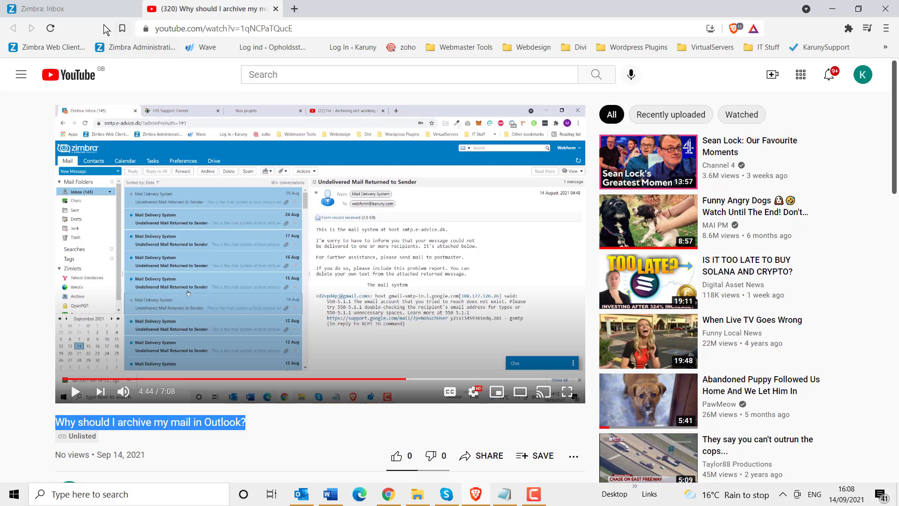
{"action": "left_click", "coordinate": [331, 494]}
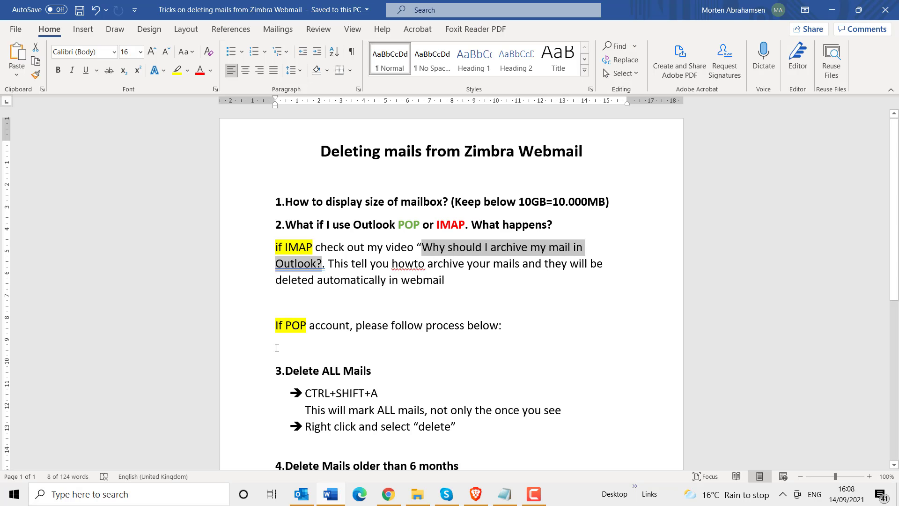
{"action": "left_click", "coordinate": [442, 243]}
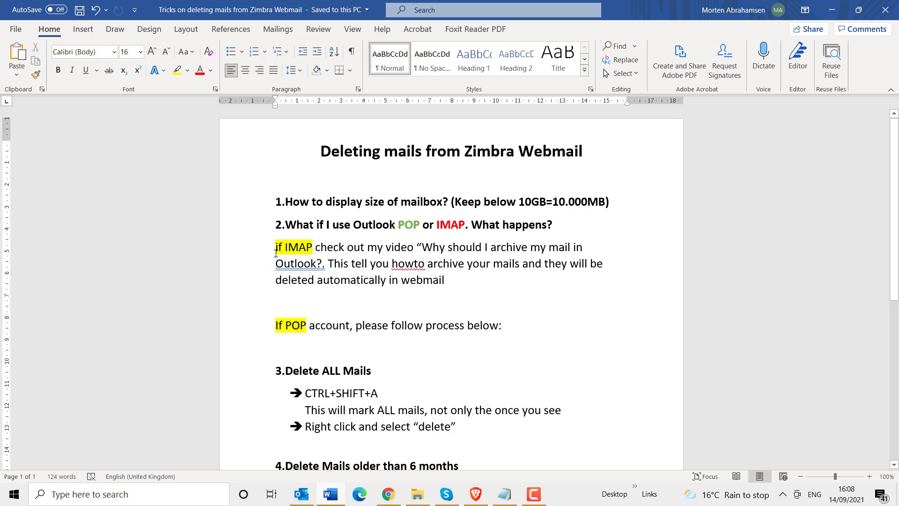
{"action": "left_click_drag", "start_coordinate": [276, 247], "coordinate": [313, 247]}
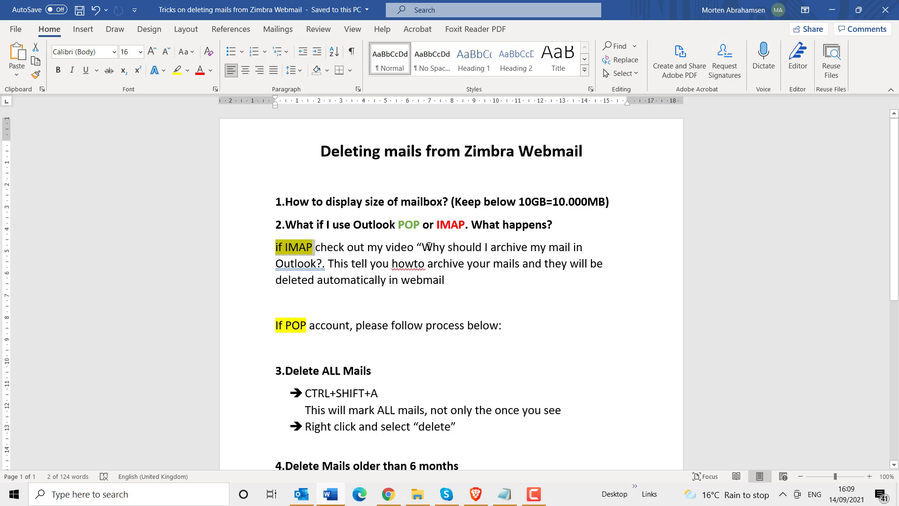
{"action": "left_click_drag", "start_coordinate": [422, 246], "coordinate": [323, 262]}
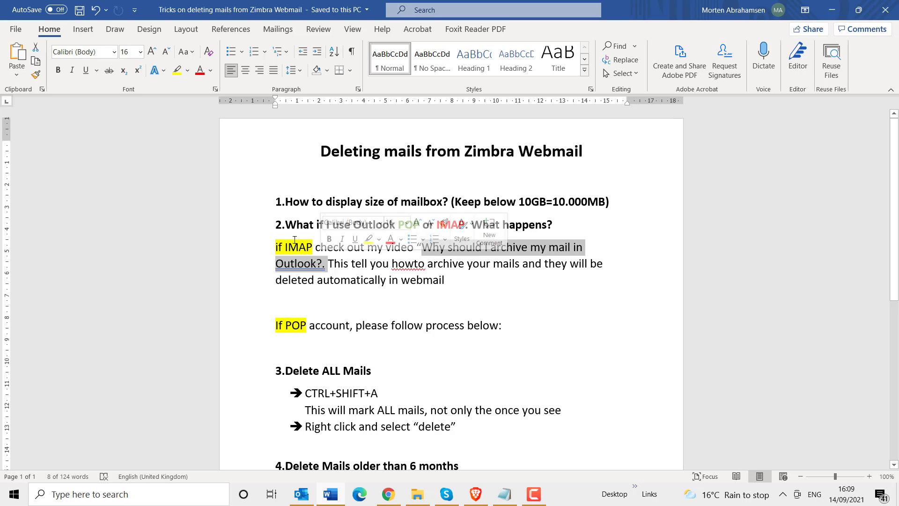
{"action": "left_click", "coordinate": [294, 239]}
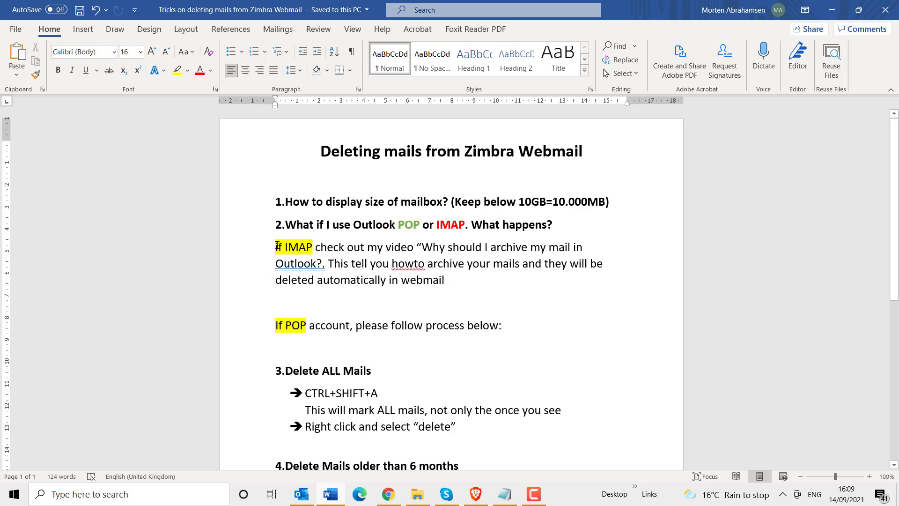
{"action": "left_click_drag", "start_coordinate": [277, 247], "coordinate": [310, 246]}
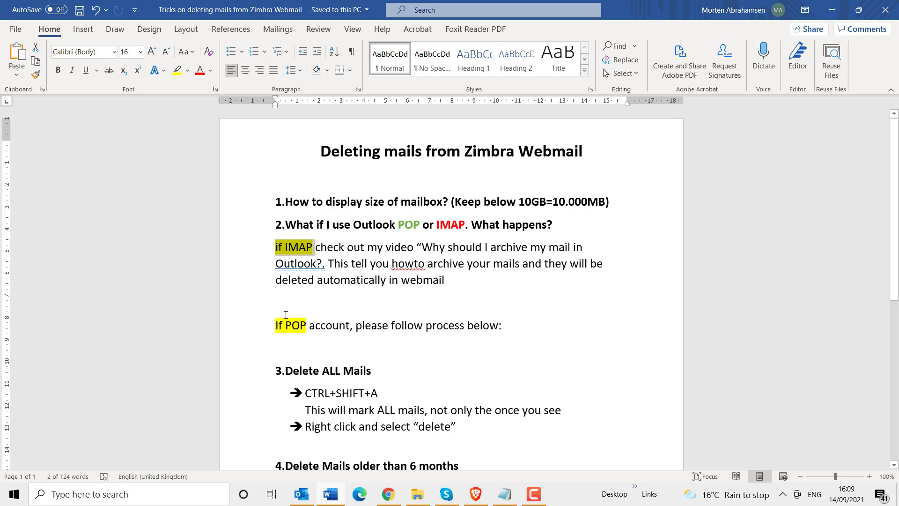
{"action": "left_click_drag", "start_coordinate": [277, 326], "coordinate": [308, 331]}
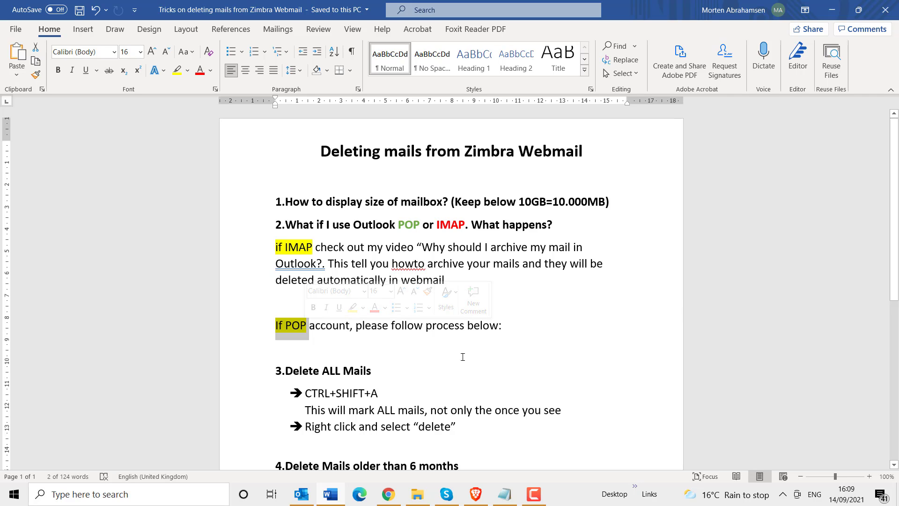
{"action": "scroll", "coordinate": [637, 369], "scroll_direction": "down", "scroll_amount": 2}
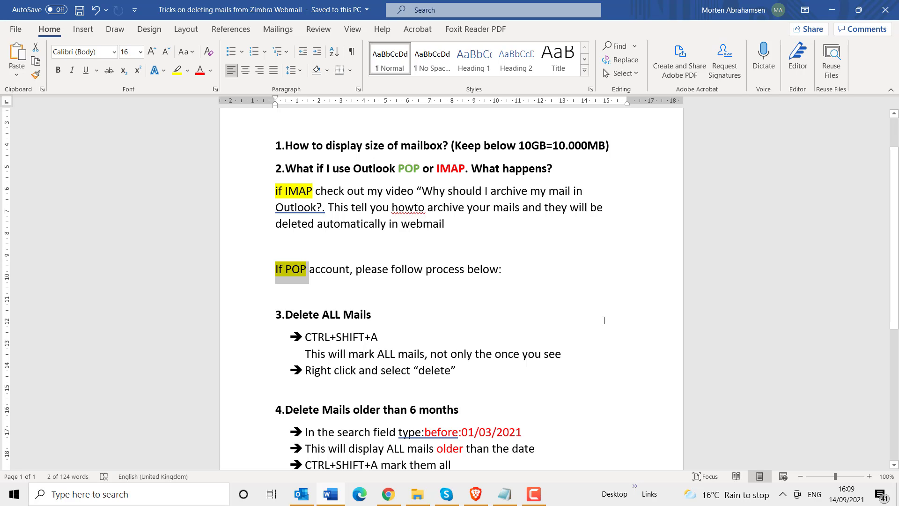
{"action": "scroll", "coordinate": [603, 318], "scroll_direction": "down", "scroll_amount": 1}
{"action": "left_click", "coordinate": [482, 291]}
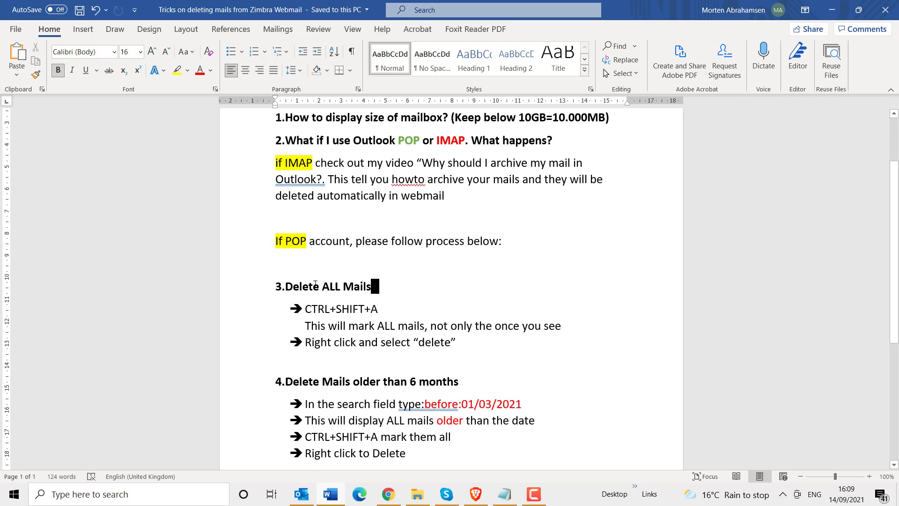
{"action": "left_click_drag", "start_coordinate": [286, 286], "coordinate": [371, 286]}
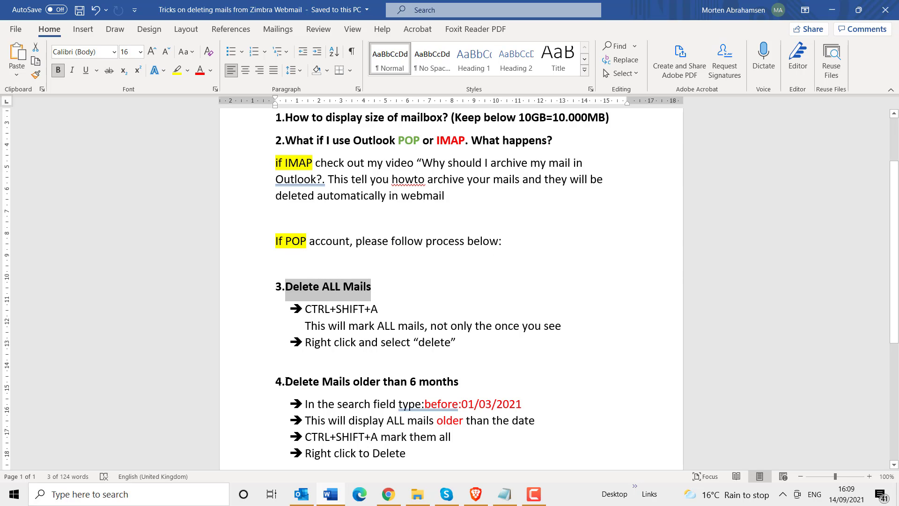
{"action": "left_click_drag", "start_coordinate": [285, 381], "coordinate": [459, 381]}
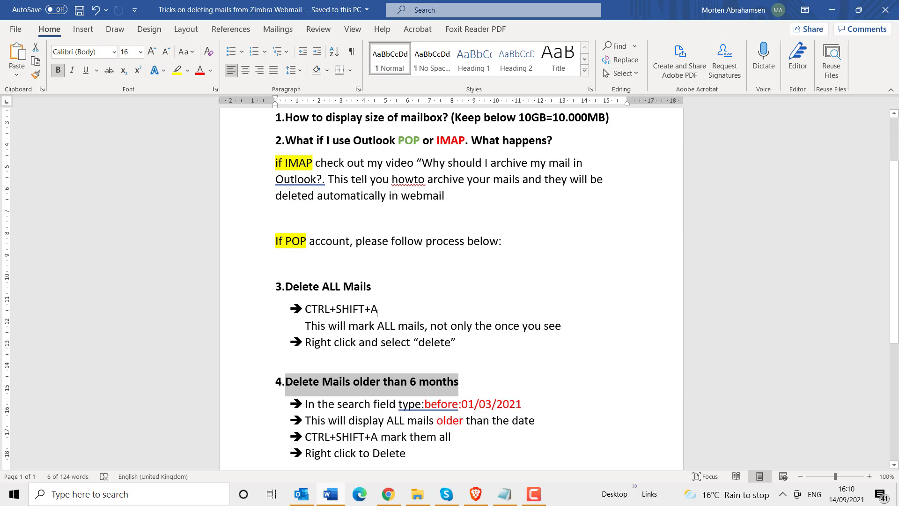
{"action": "left_click_drag", "start_coordinate": [286, 285], "coordinate": [380, 287]}
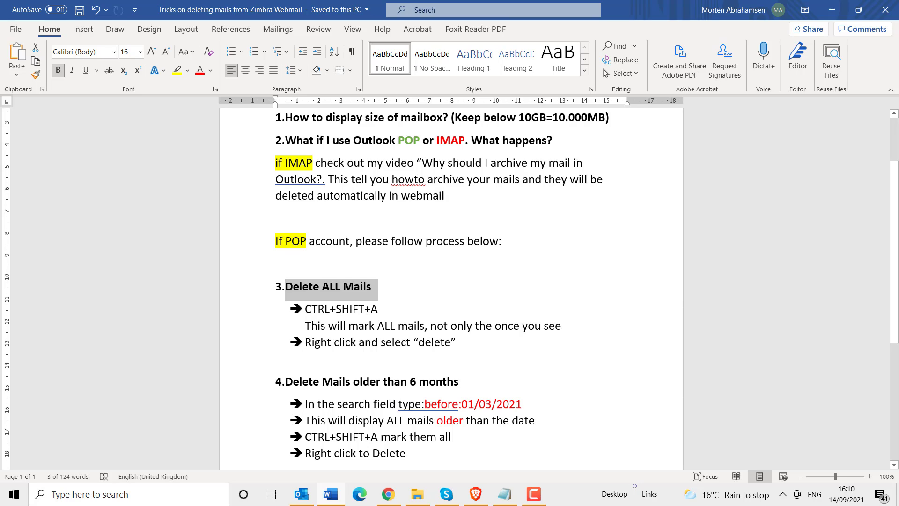
{"action": "left_click_drag", "start_coordinate": [309, 326], "coordinate": [554, 330]}
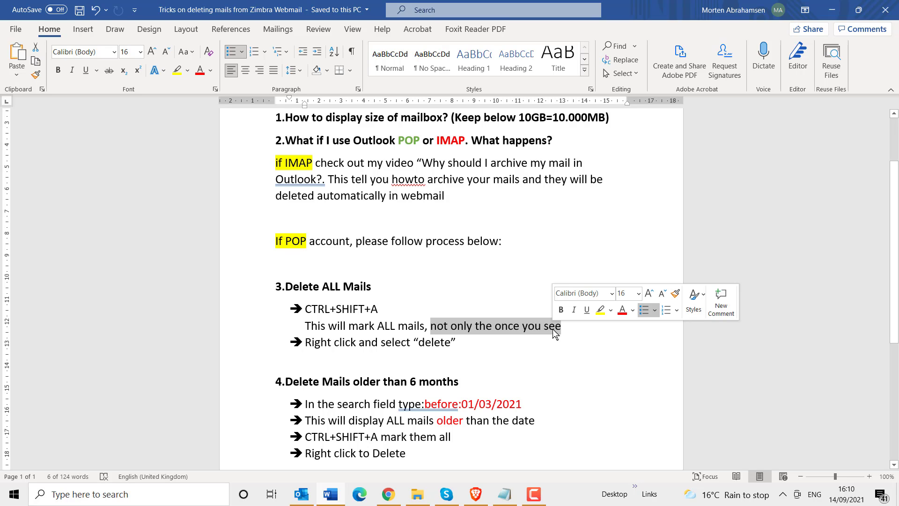
{"action": "left_click_drag", "start_coordinate": [305, 342], "coordinate": [453, 342]}
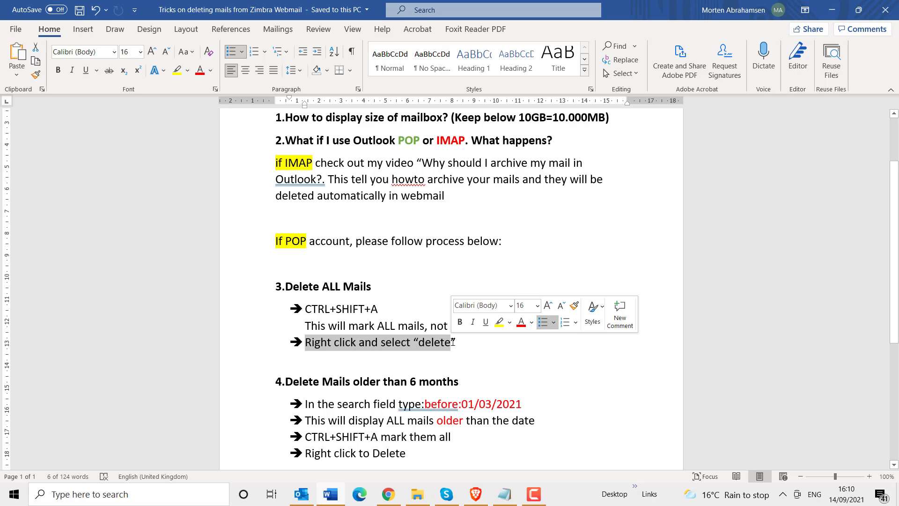
Select all 106 inbox conversations and bring up their Delete option.
{"action": "mouse_move", "coordinate": [475, 494]}
{"action": "left_click", "coordinate": [460, 476]}
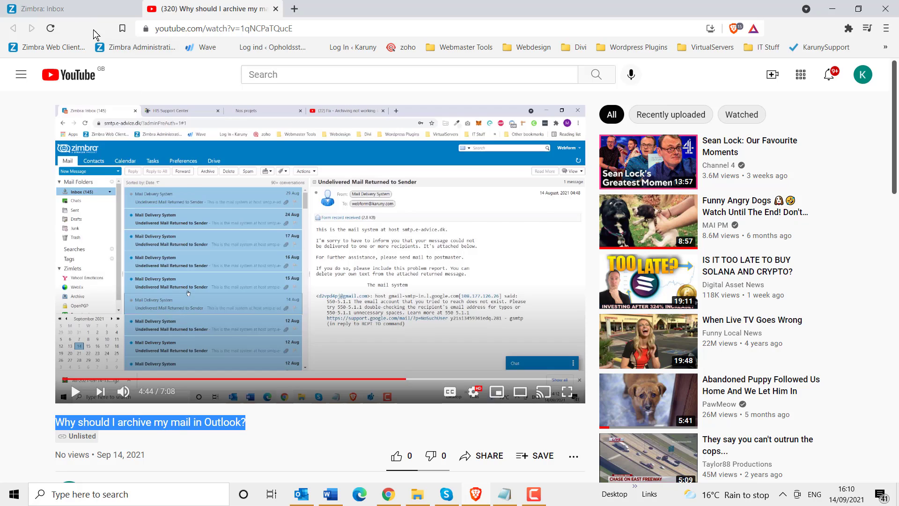
{"action": "left_click", "coordinate": [82, 8]}
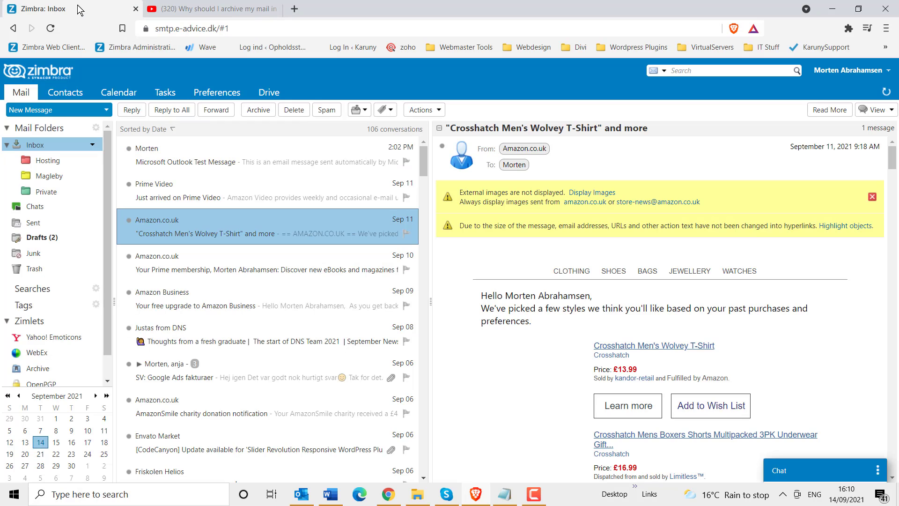
{"action": "left_click", "coordinate": [195, 157]}
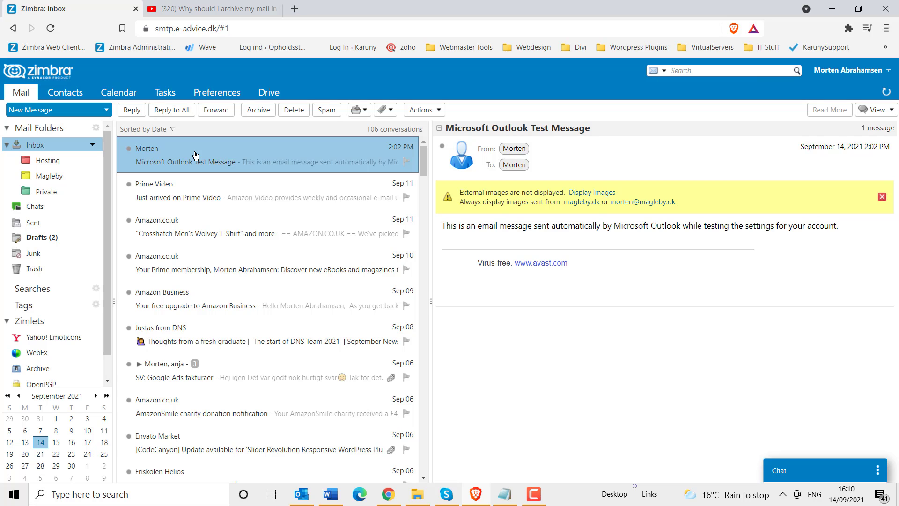
{"action": "key", "text": "ctrl+a"}
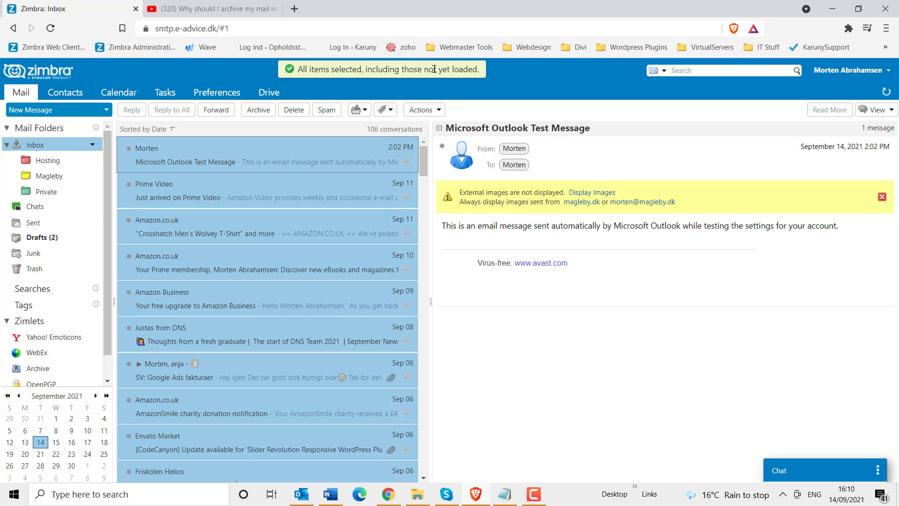
{"action": "right_click", "coordinate": [275, 252]}
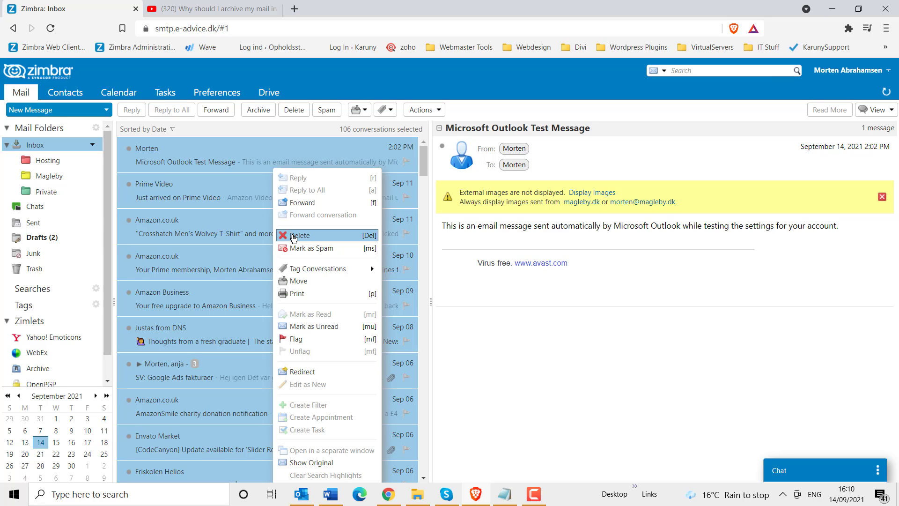
{"action": "left_click", "coordinate": [333, 498]}
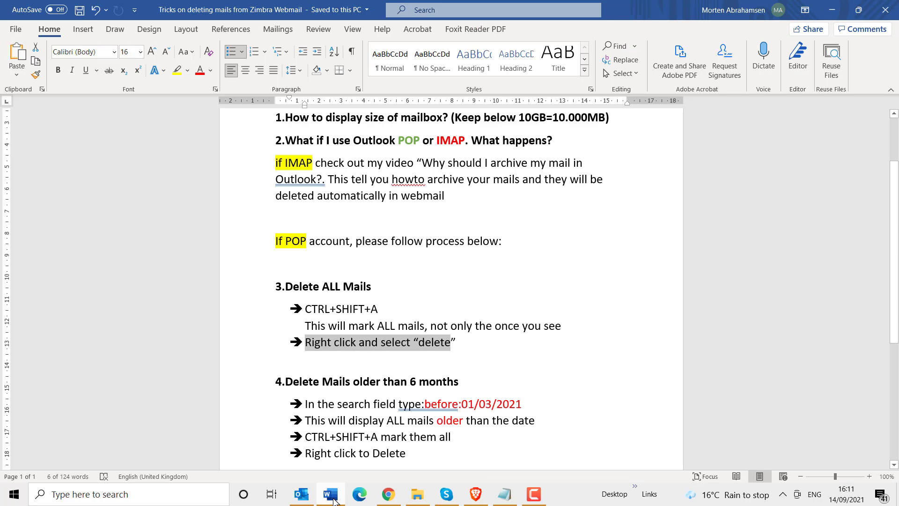
{"action": "left_click_drag", "start_coordinate": [287, 383], "coordinate": [487, 386]}
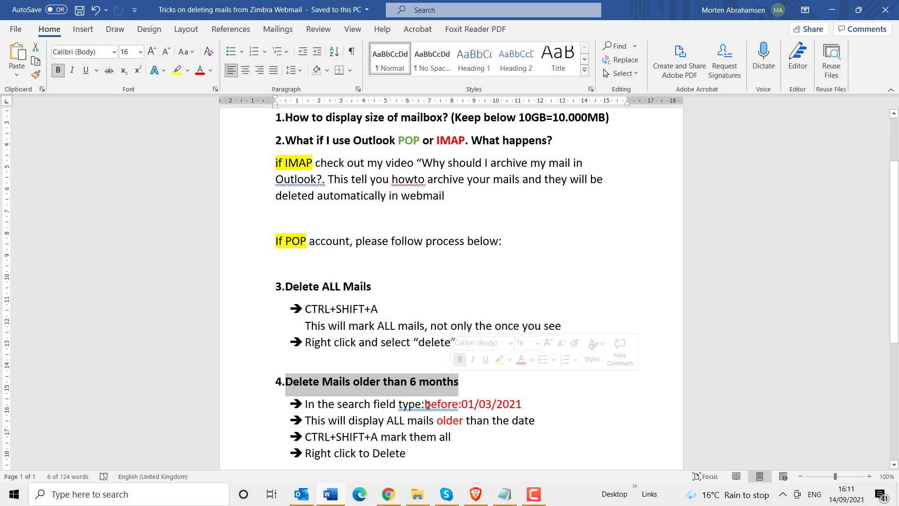
{"action": "left_click_drag", "start_coordinate": [424, 404], "coordinate": [525, 405]}
{"action": "key", "text": "ctrl+c"}
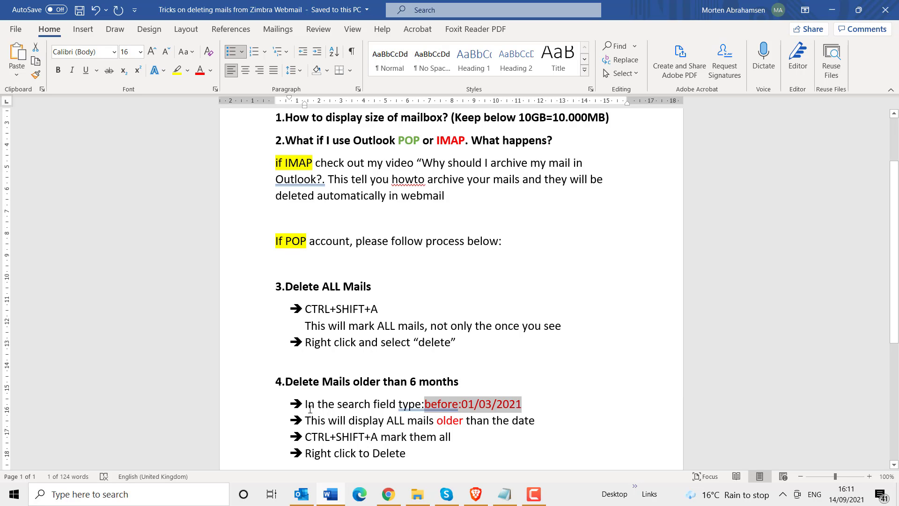
{"action": "left_click_drag", "start_coordinate": [305, 403], "coordinate": [358, 404]}
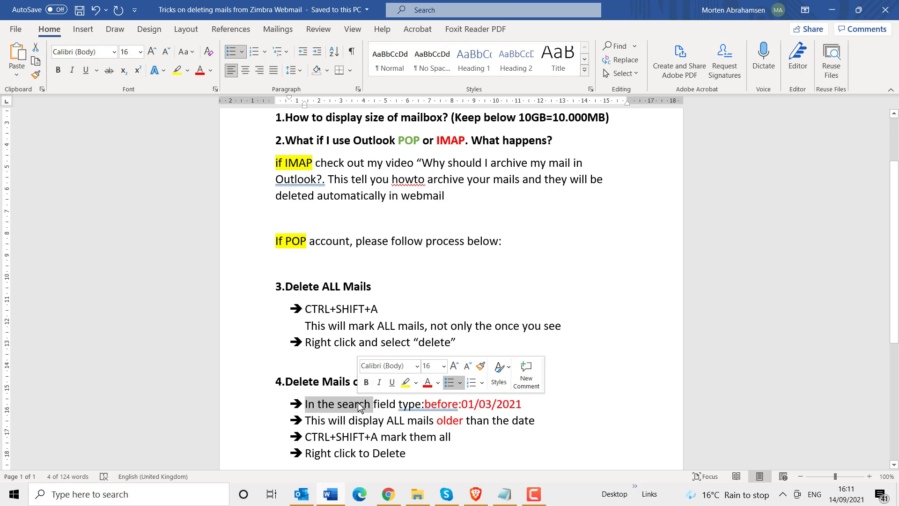
{"action": "left_click_drag", "start_coordinate": [310, 420], "coordinate": [524, 426]}
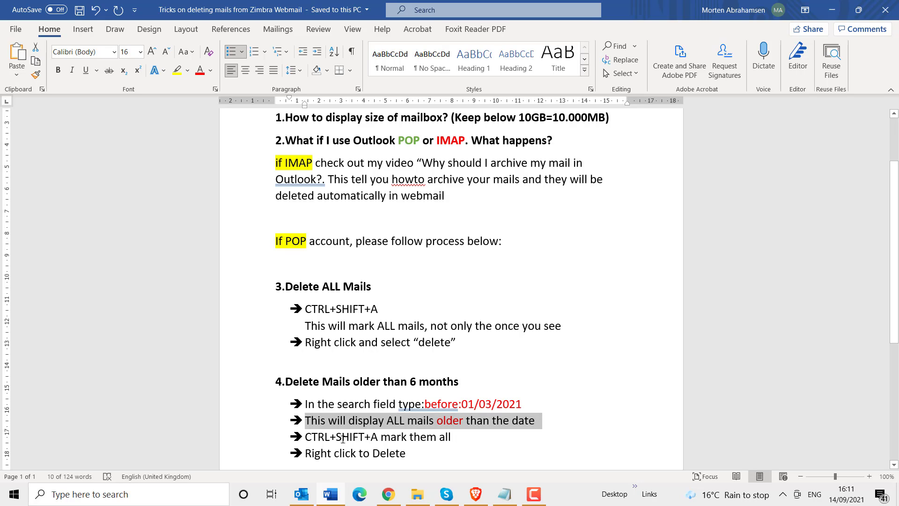
{"action": "left_click_drag", "start_coordinate": [305, 437], "coordinate": [380, 435]}
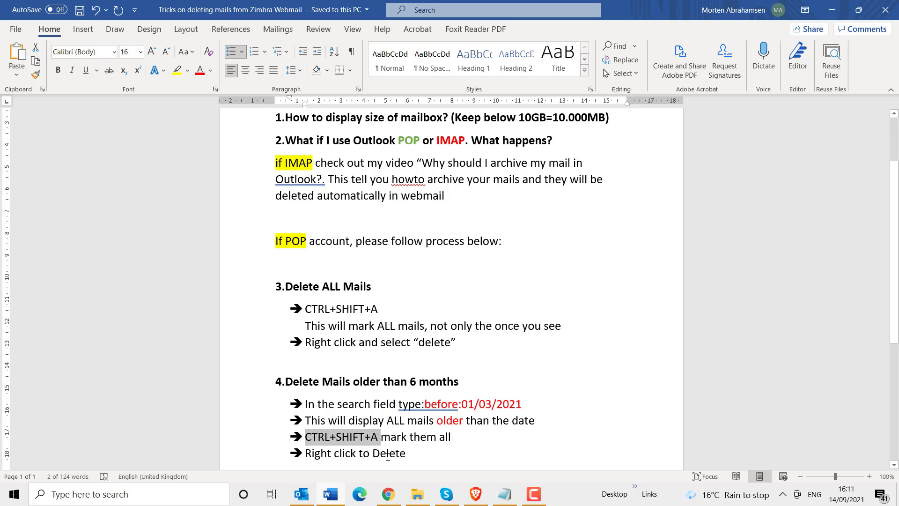
{"action": "left_click", "coordinate": [475, 495]}
Clear the selection and search the mailbox for before:01/03/2021.
{"action": "left_click", "coordinate": [300, 377]}
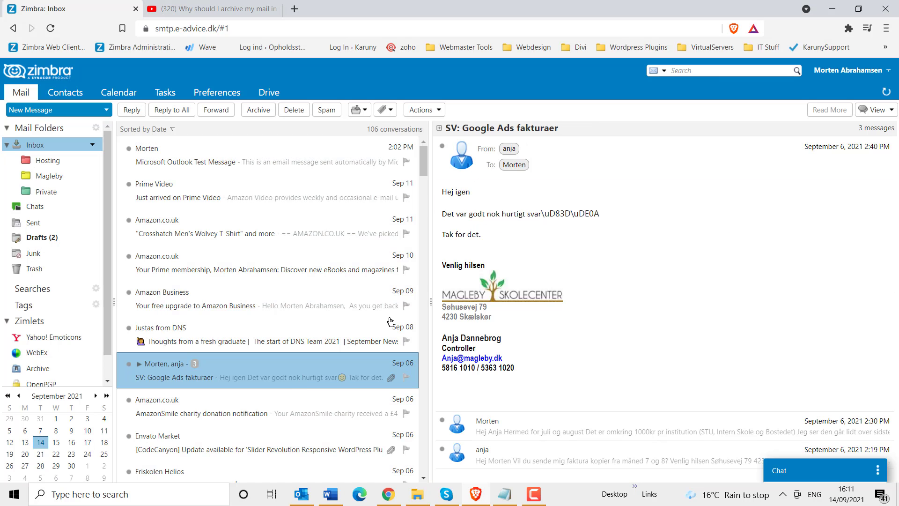
{"action": "left_click", "coordinate": [685, 71]}
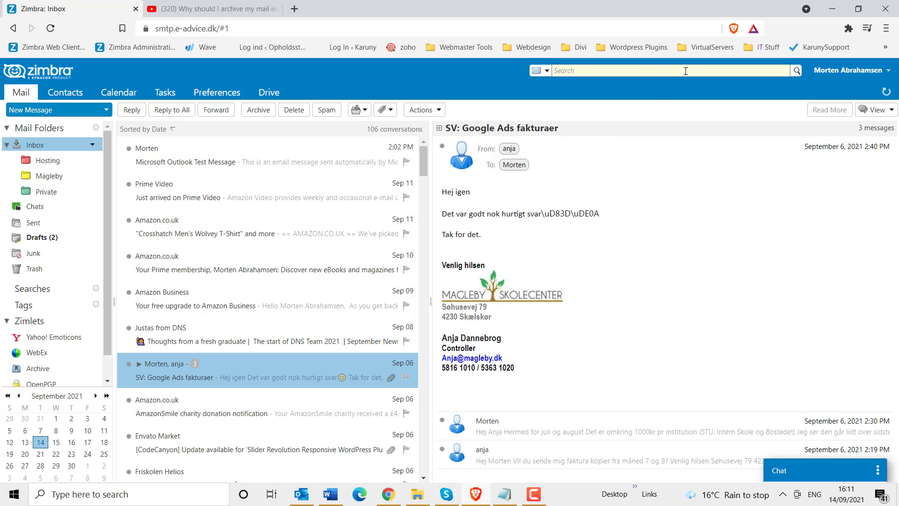
{"action": "key", "text": "ctrl+v"}
{"action": "key", "text": "Return"}
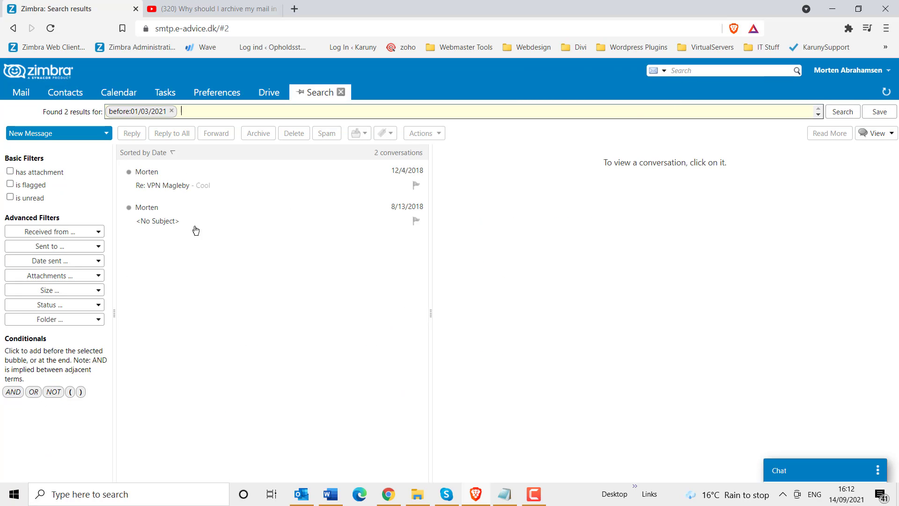
Move both matching conversations to Trash and close the search results.
{"action": "left_click", "coordinate": [201, 177]}
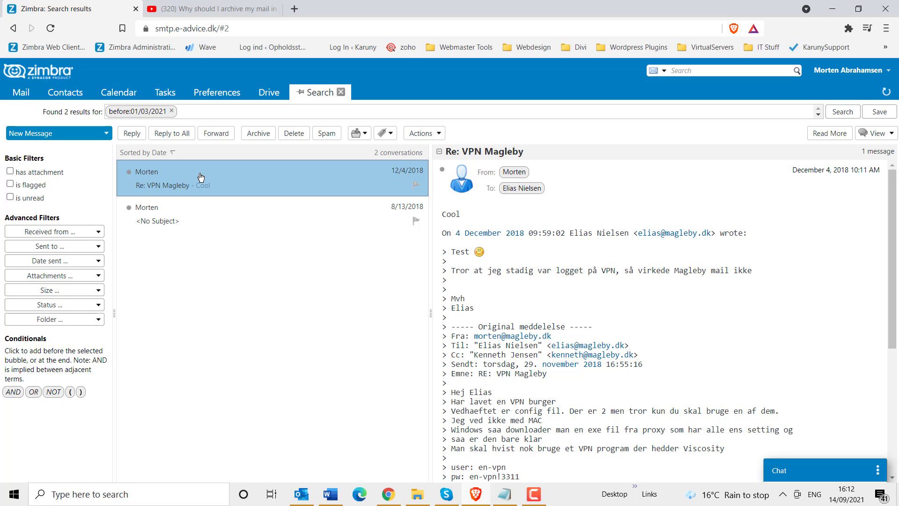
{"action": "key", "text": "ctrl+a"}
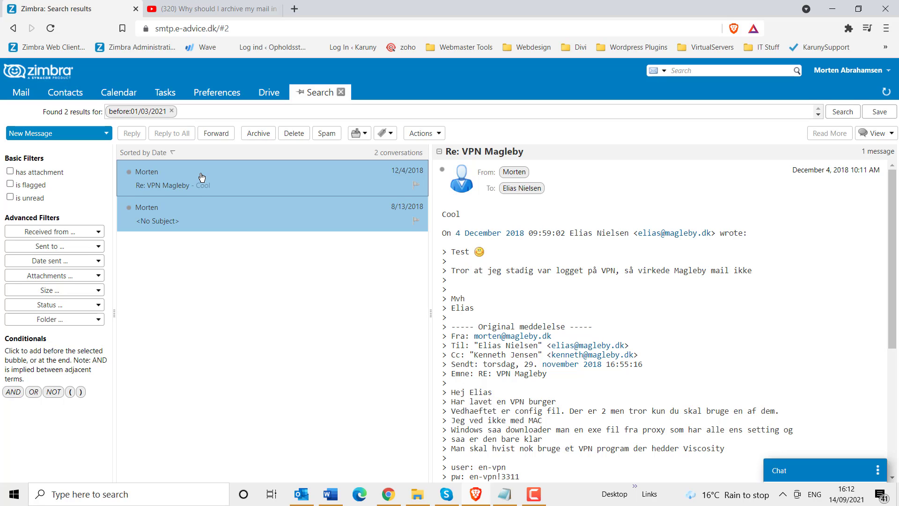
{"action": "right_click", "coordinate": [201, 173]}
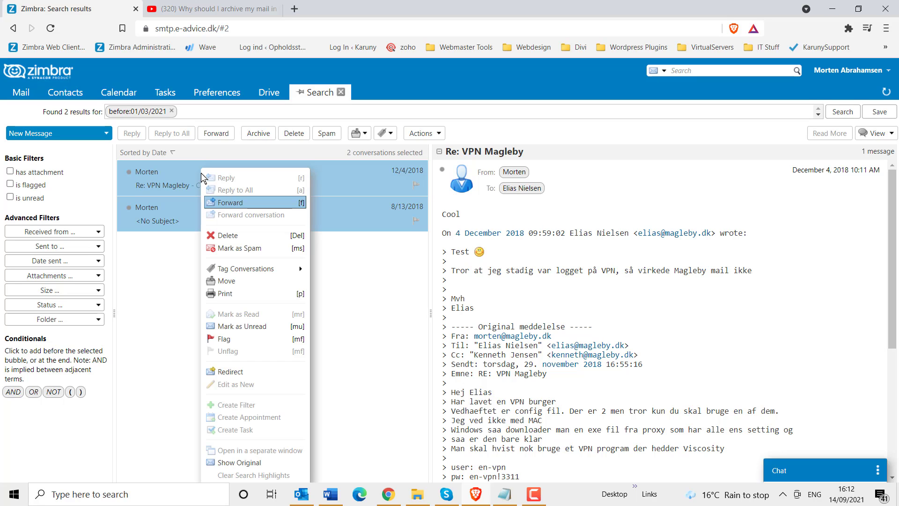
{"action": "left_click", "coordinate": [238, 235]}
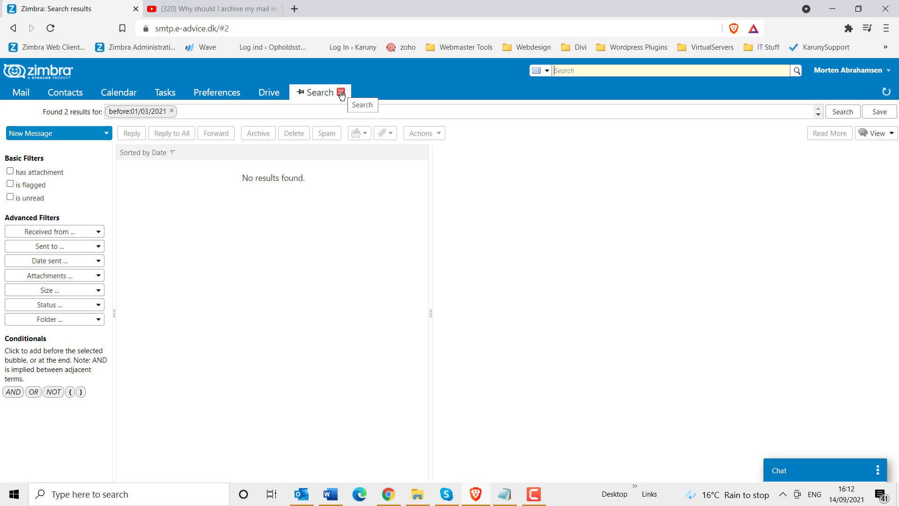
{"action": "left_click", "coordinate": [341, 94]}
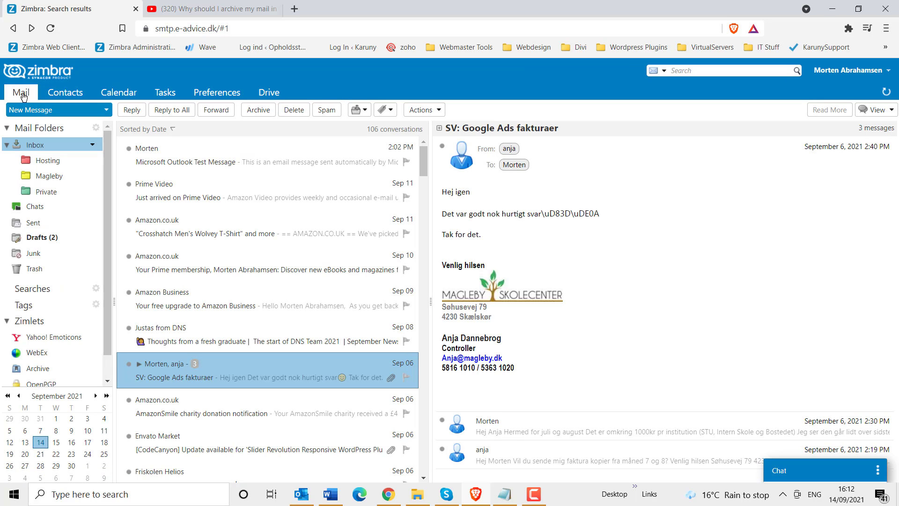
{"action": "mouse_move", "coordinate": [426, 156]}
{"action": "left_mouse_down"}
{"action": "mouse_move", "coordinate": [454, 450]}
{"action": "mouse_move", "coordinate": [426, 153]}
{"action": "left_mouse_up"}
{"action": "mouse_move", "coordinate": [304, 500]}
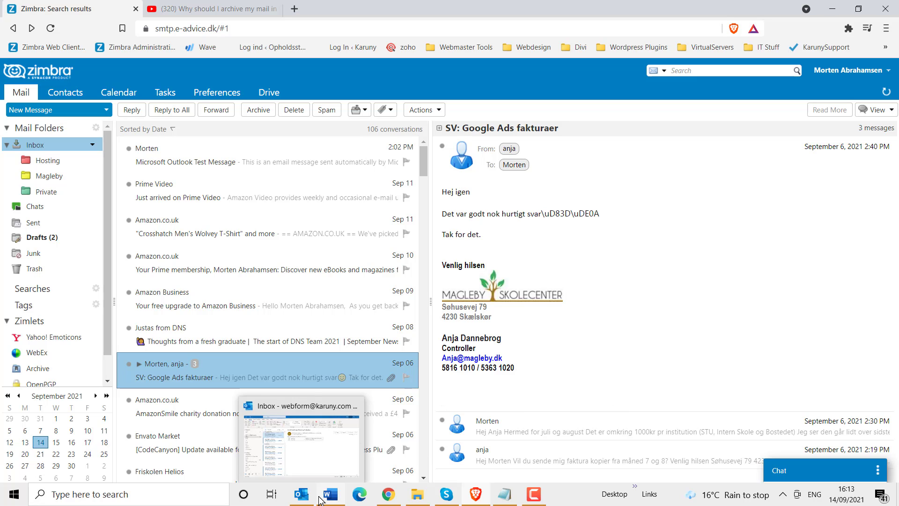
In the Word notes, highlight sections 3 and 4, then the 'Delete ALL Mails' heading.
{"action": "left_click", "coordinate": [337, 500]}
{"action": "left_click", "coordinate": [374, 286]}
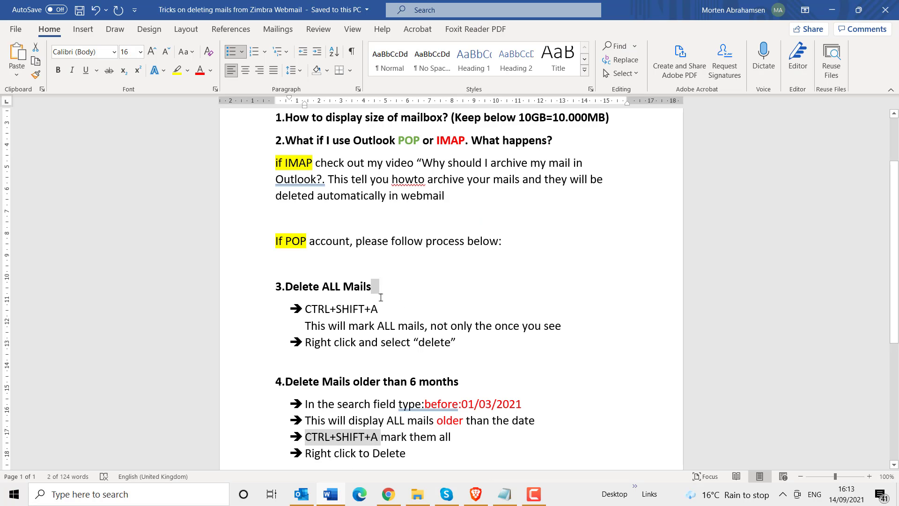
{"action": "scroll", "coordinate": [393, 372], "scroll_direction": "down", "scroll_amount": 2}
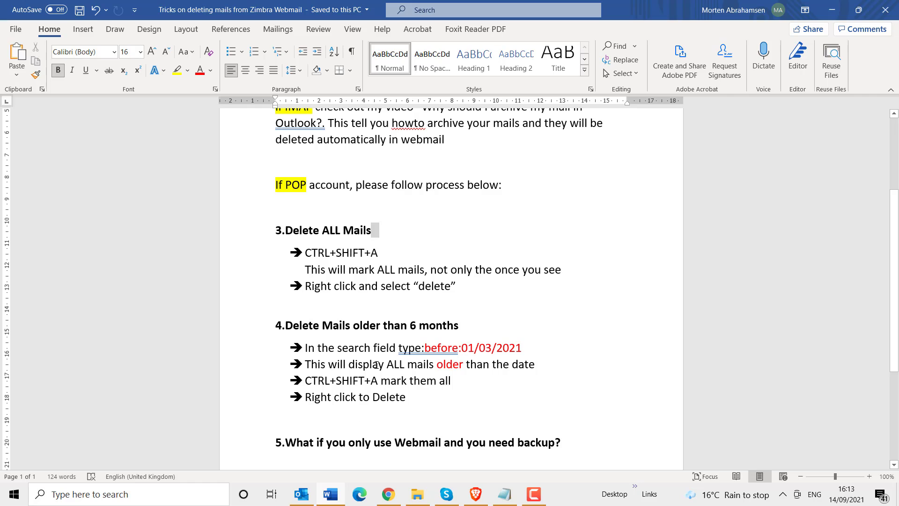
{"action": "left_click_drag", "start_coordinate": [419, 402], "coordinate": [401, 380]}
{"action": "left_click_drag", "start_coordinate": [355, 324], "coordinate": [276, 207]}
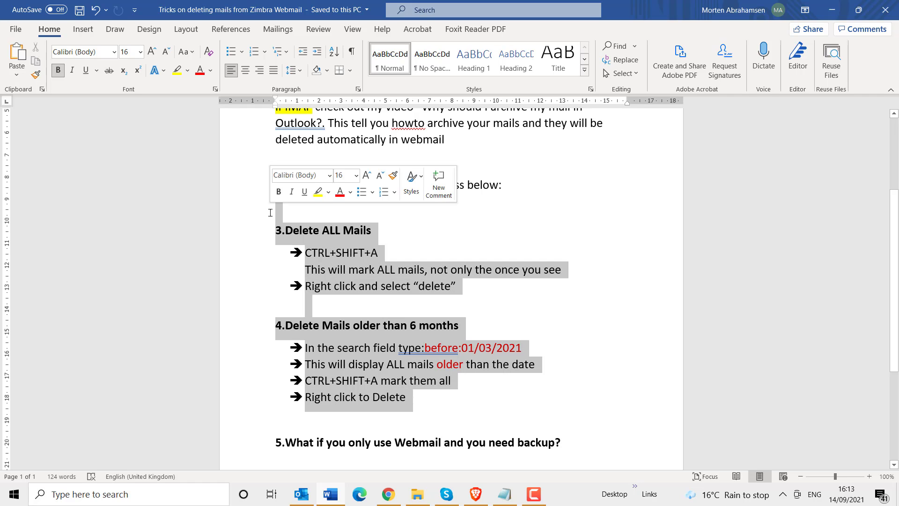
{"action": "left_click", "coordinate": [246, 229]}
Highlight the section 5 backup question heading, then return to Zimbra.
{"action": "scroll", "coordinate": [234, 396], "scroll_direction": "down", "scroll_amount": 2}
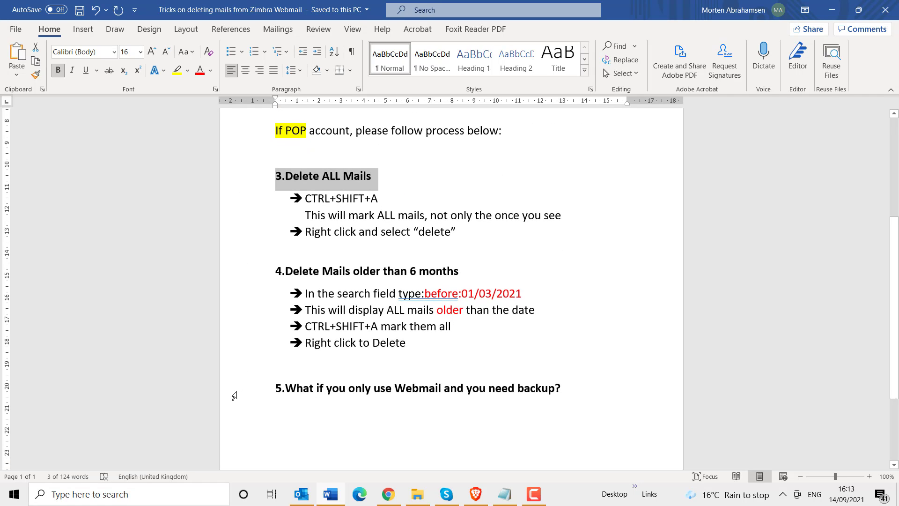
{"action": "left_click", "coordinate": [562, 386]}
{"action": "left_click_drag", "start_coordinate": [562, 385], "coordinate": [270, 385]}
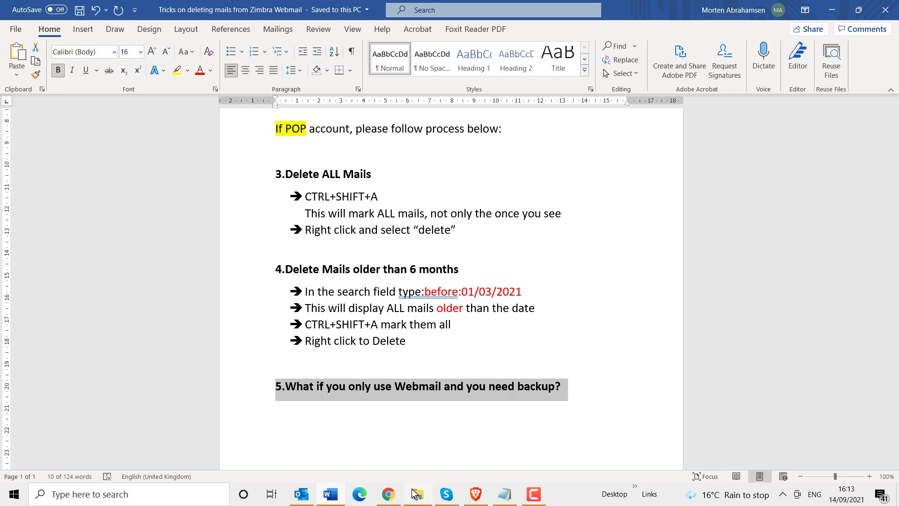
{"action": "left_click", "coordinate": [476, 493]}
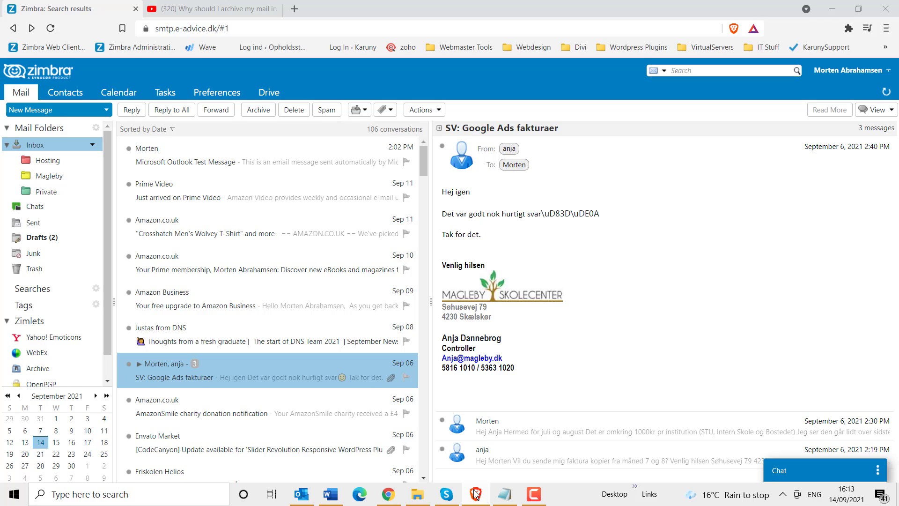
Open the Microsoft Outlook Test Message, then the Preferences General page.
{"action": "left_click", "coordinate": [213, 154]}
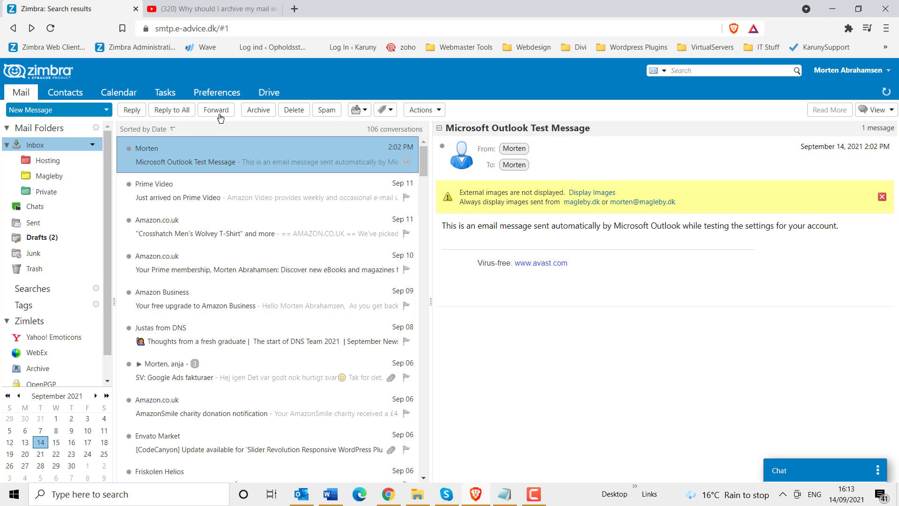
{"action": "left_click", "coordinate": [217, 95]}
{"action": "left_click", "coordinate": [217, 95]}
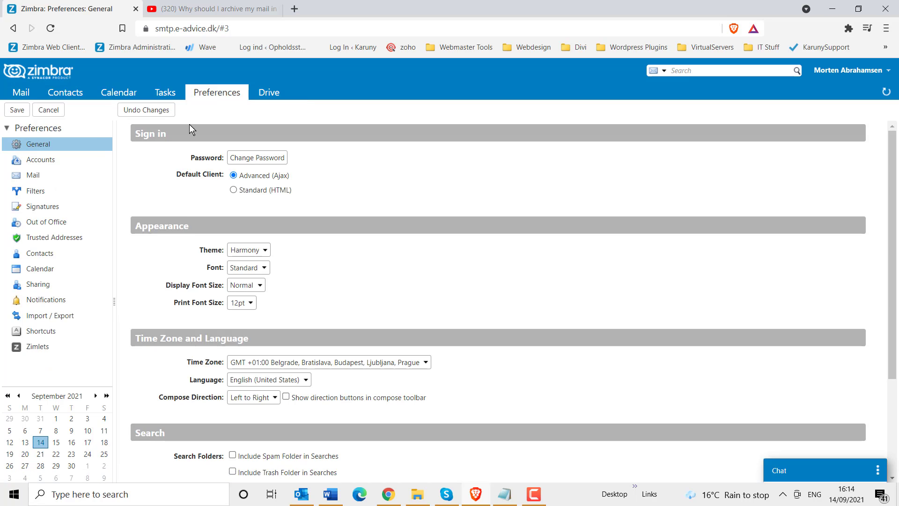
In Import / Export advanced settings, set the export start date to 7/1/2021.
{"action": "left_click", "coordinate": [55, 315]}
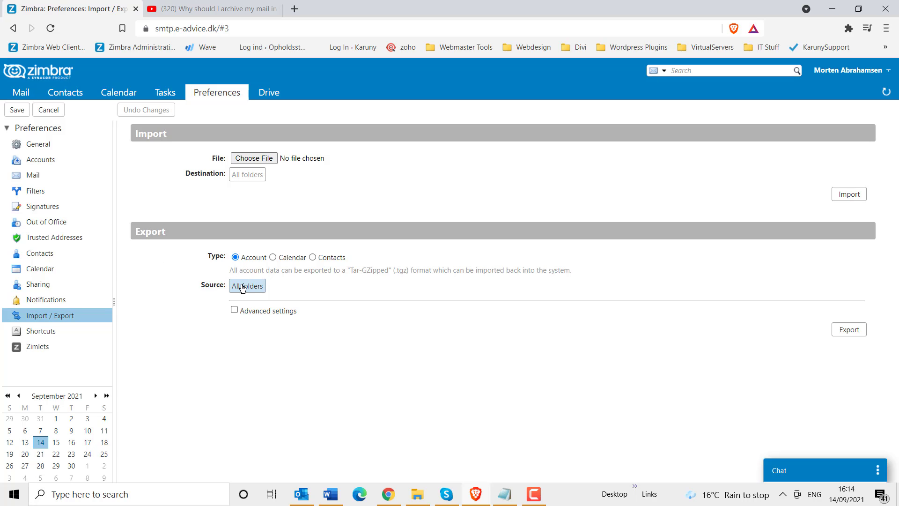
{"action": "left_click", "coordinate": [235, 311]}
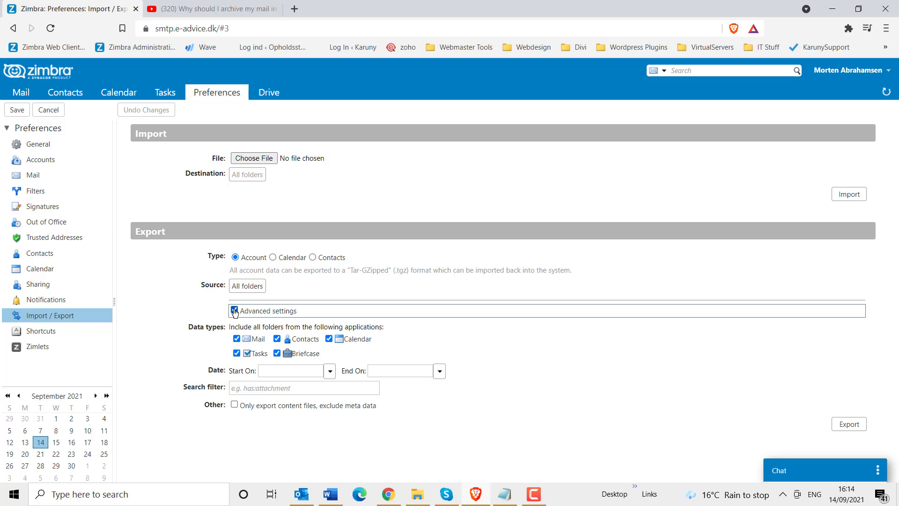
{"action": "left_click", "coordinate": [263, 369]}
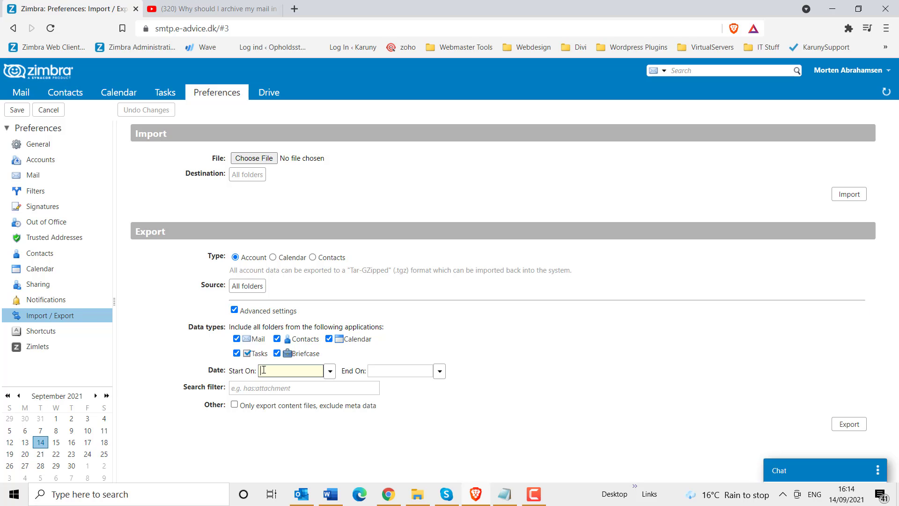
{"action": "left_click", "coordinate": [330, 375]}
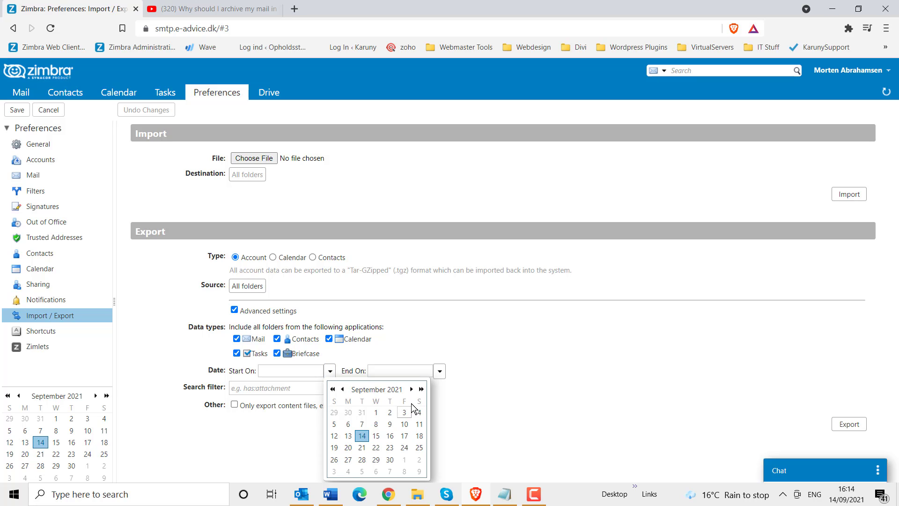
{"action": "left_click", "coordinate": [342, 389]}
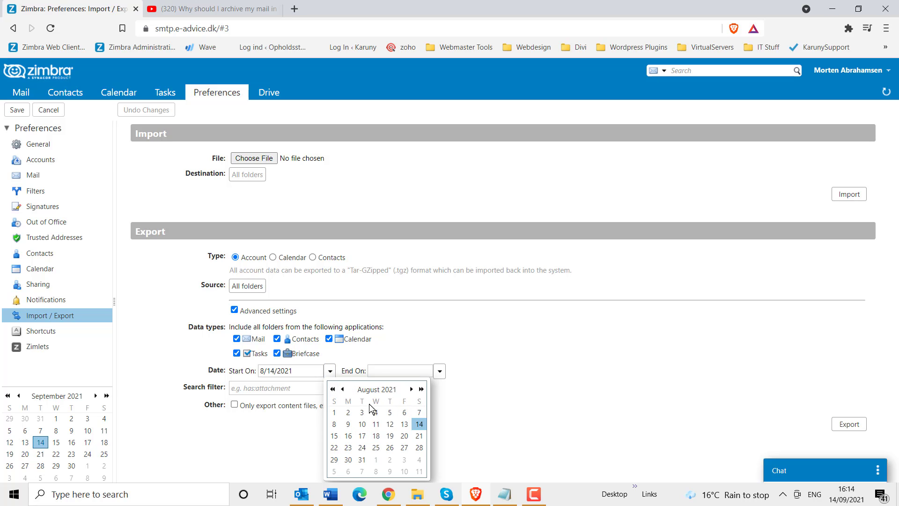
{"action": "left_click", "coordinate": [335, 412]}
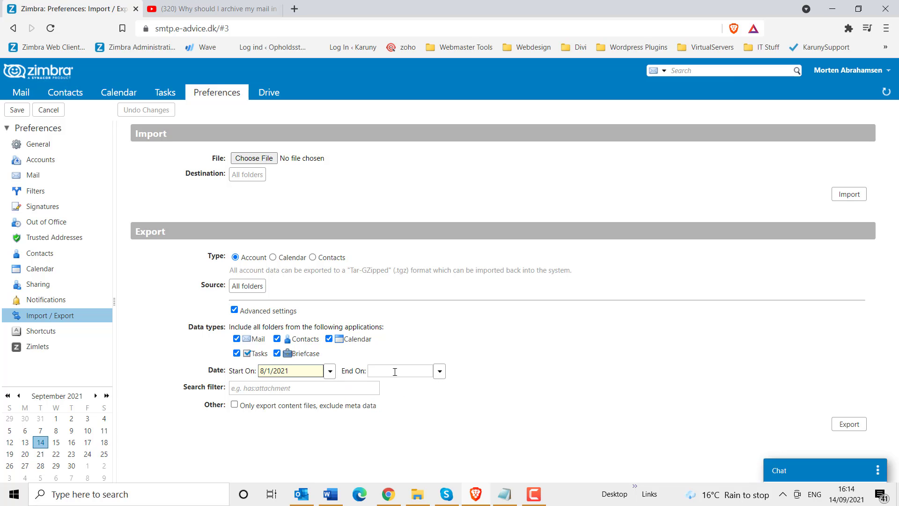
{"action": "left_click", "coordinate": [330, 371]}
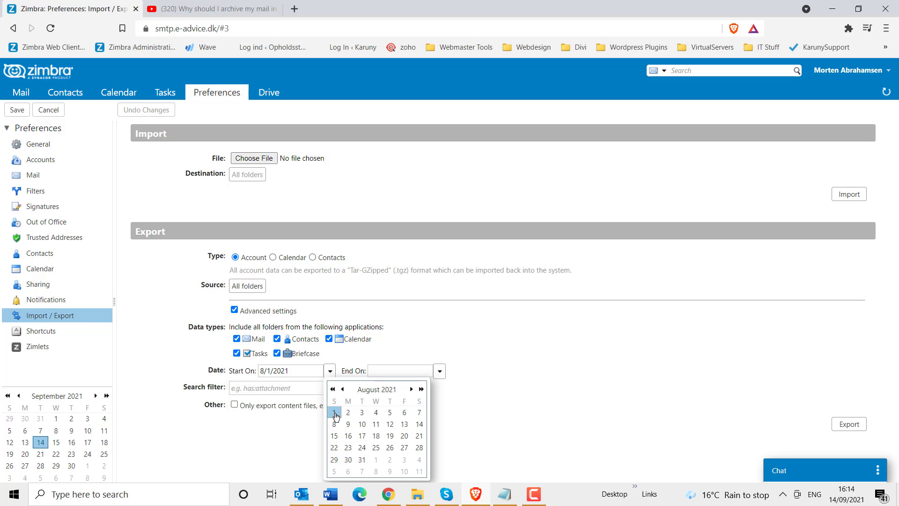
{"action": "left_click", "coordinate": [342, 389]}
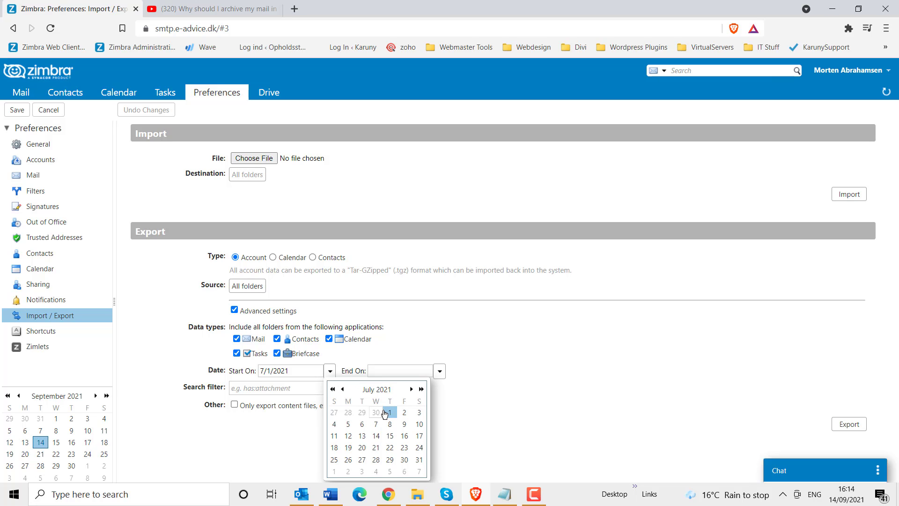
{"action": "left_click", "coordinate": [388, 412]}
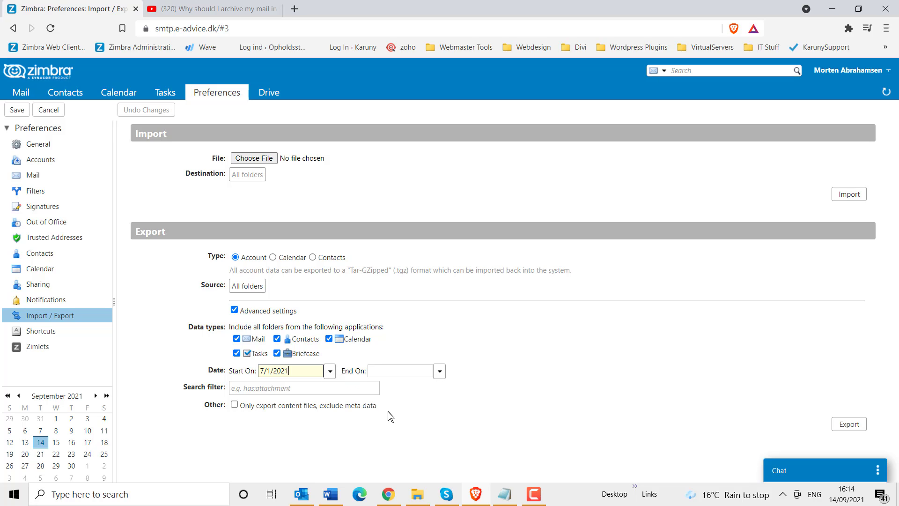
Set the end date to 9/1/2021 and export the account data.
{"action": "left_click", "coordinate": [441, 372]}
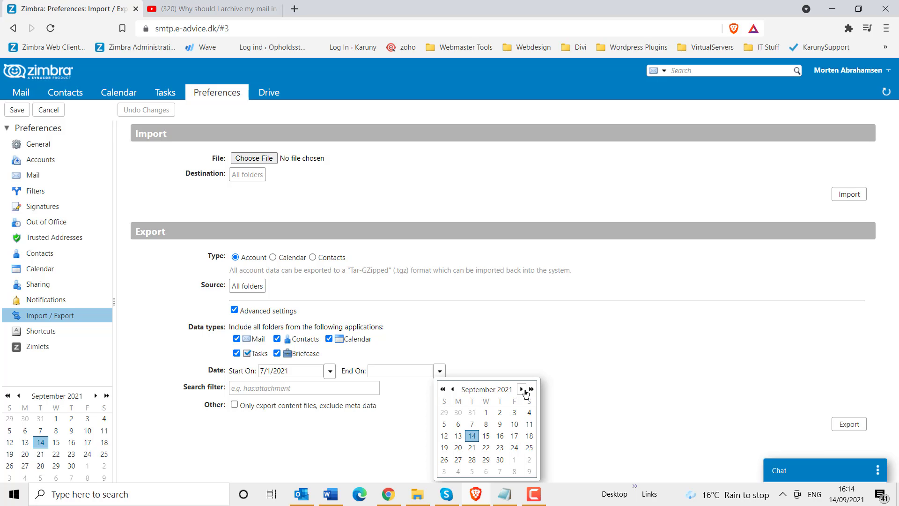
{"action": "left_click", "coordinate": [489, 414]}
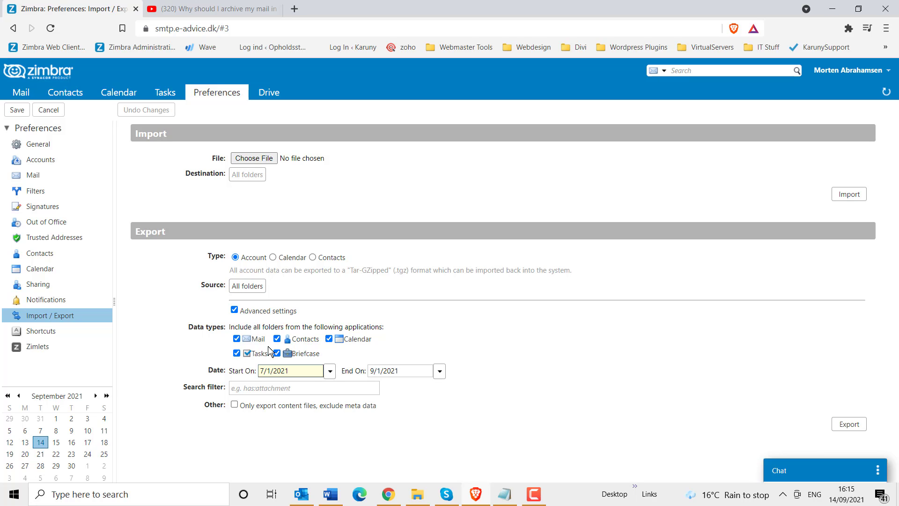
{"action": "left_click", "coordinate": [853, 426]}
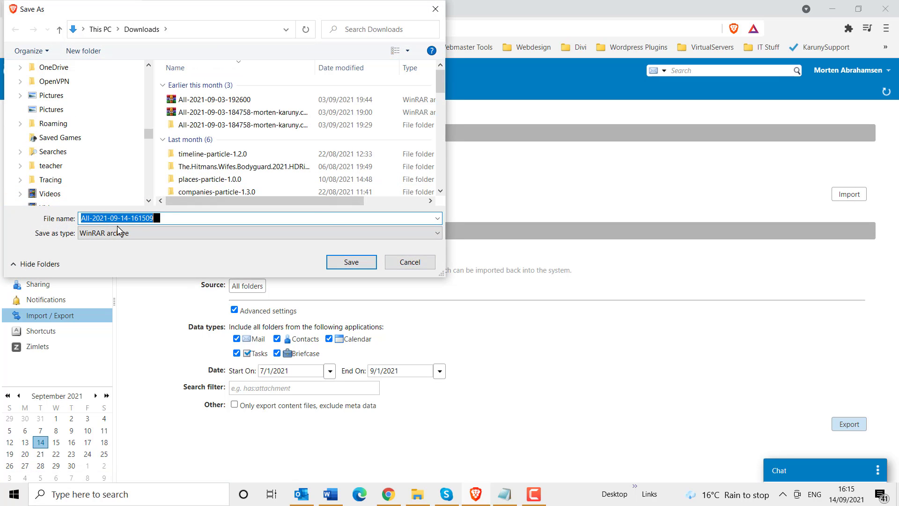
Save the All-2021-09-14-161509.tgz backup archive into the Downloads folder.
{"action": "left_click", "coordinate": [351, 262]}
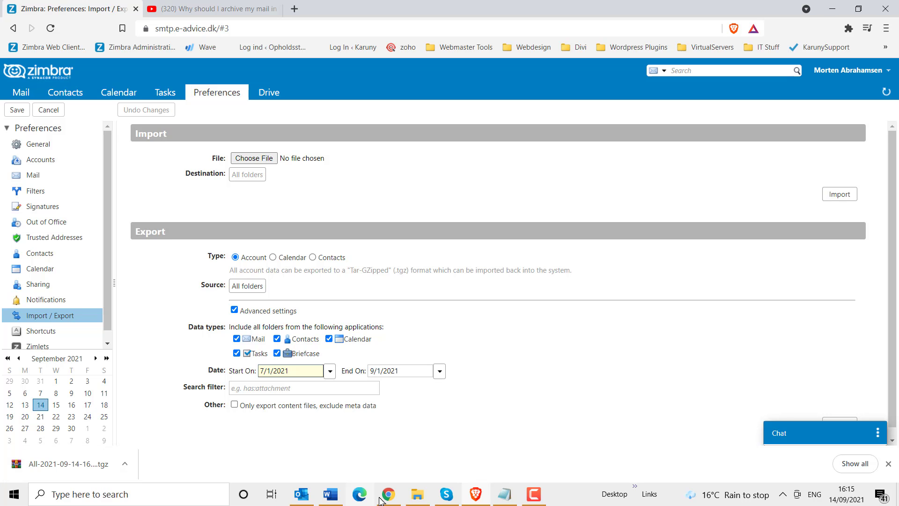
{"action": "left_click", "coordinate": [419, 495]}
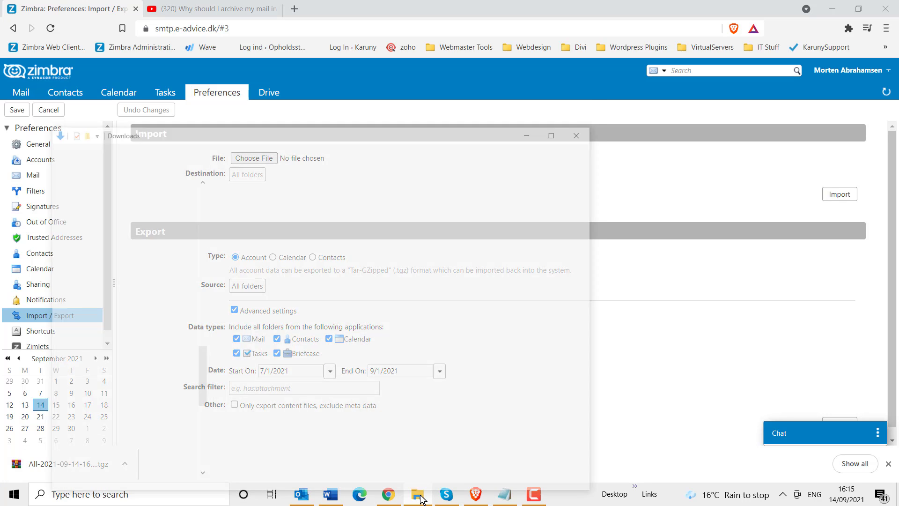
{"action": "left_click", "coordinate": [242, 176]}
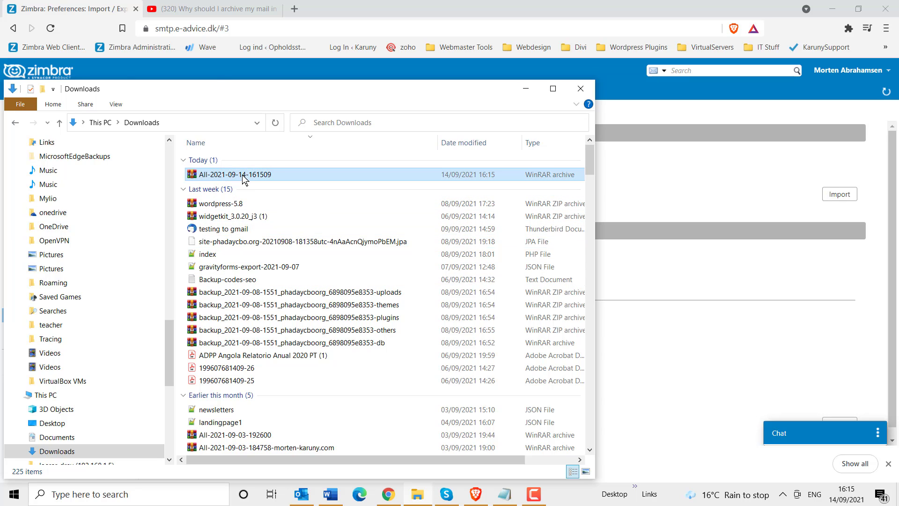
{"action": "right_click", "coordinate": [243, 175]}
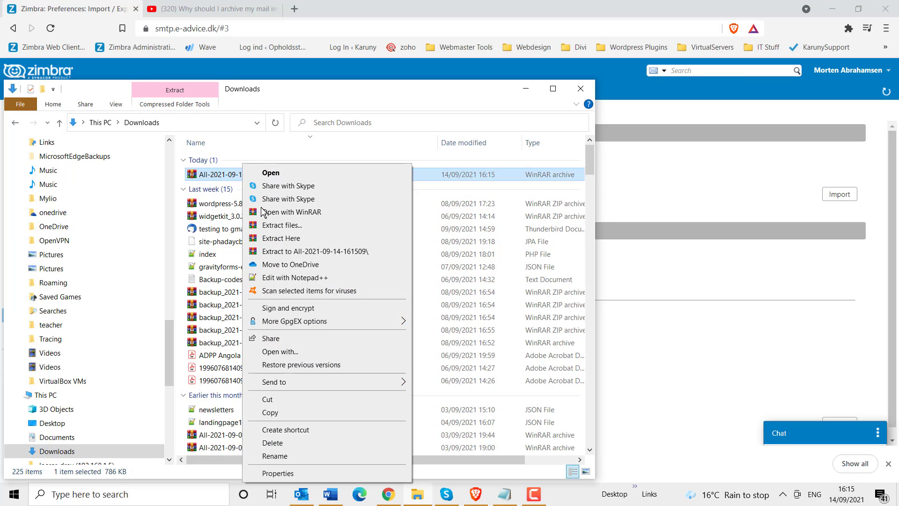
{"action": "left_click_drag", "start_coordinate": [289, 249], "coordinate": [289, 249]}
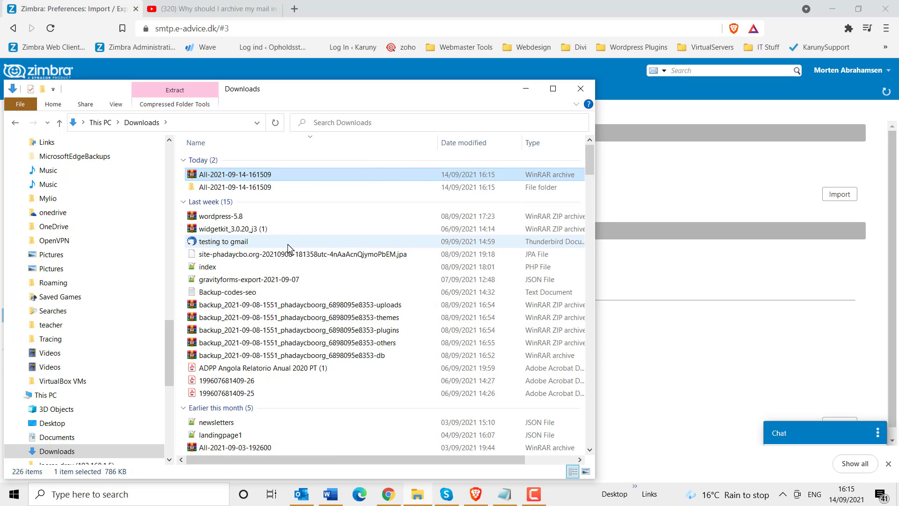
Open the backup's Inbox and view one saved Prime Video message in Thunderbird, then close it.
{"action": "double_click", "coordinate": [261, 187]}
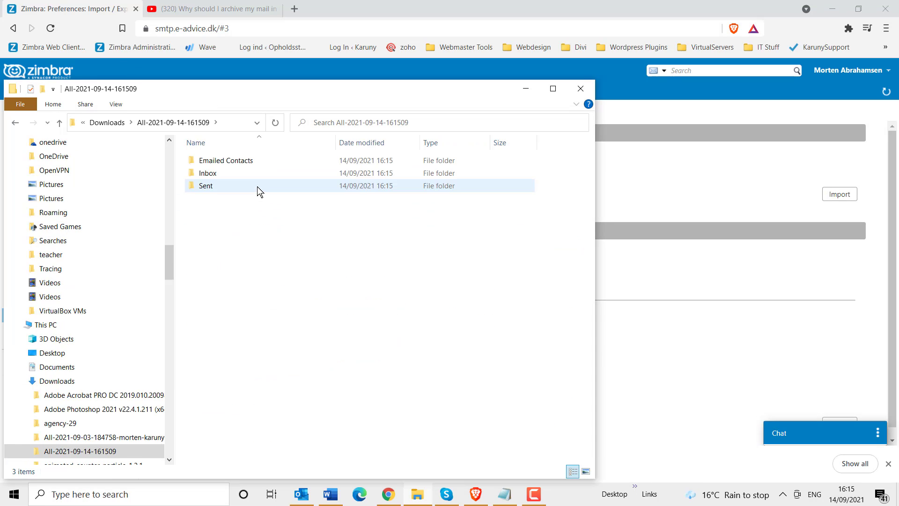
{"action": "double_click", "coordinate": [211, 174]}
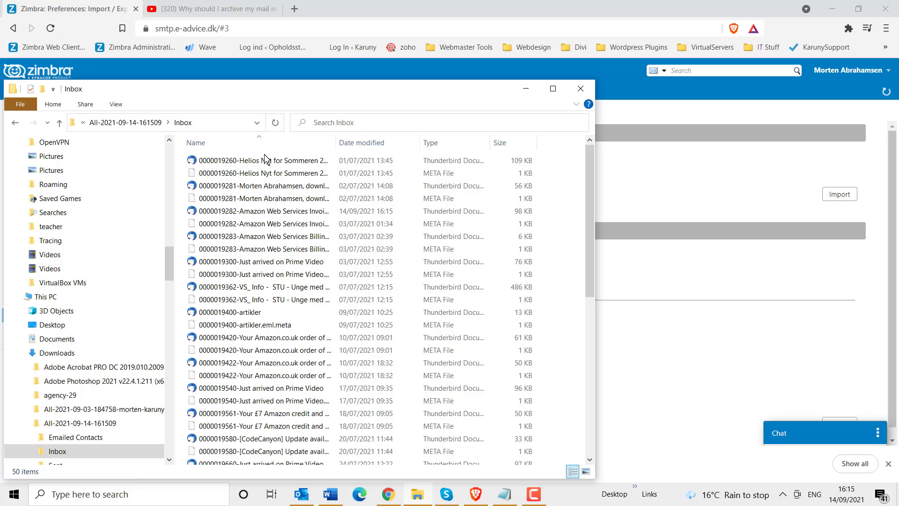
{"action": "double_click", "coordinate": [251, 262]}
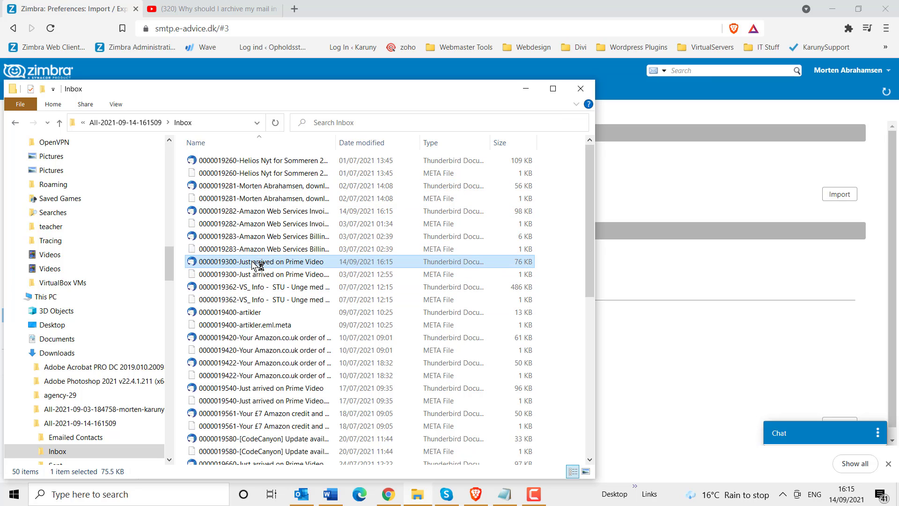
{"action": "scroll", "coordinate": [221, 251], "scroll_direction": "down", "scroll_amount": 6}
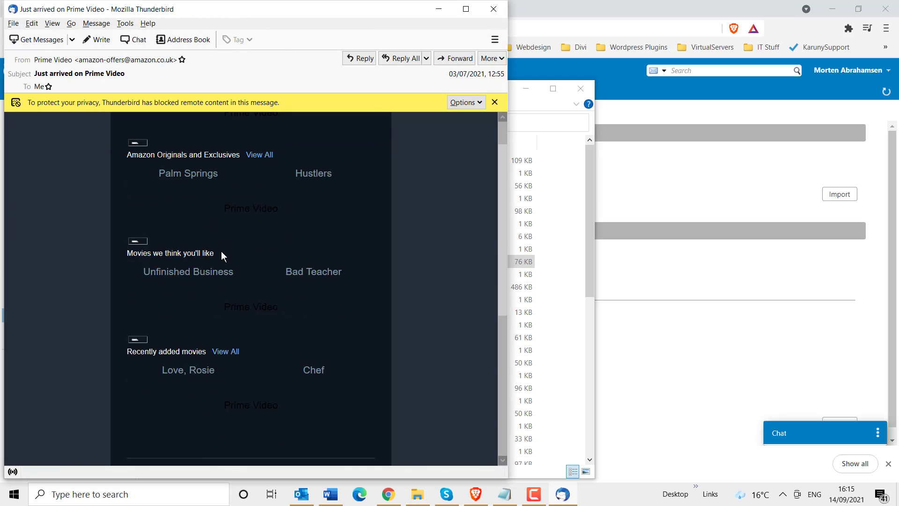
{"action": "scroll", "coordinate": [290, 333], "scroll_direction": "up", "scroll_amount": 5}
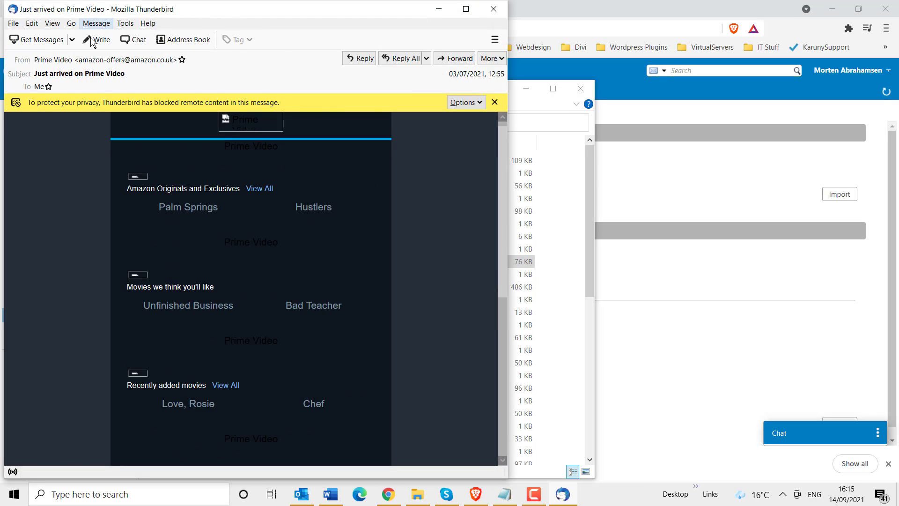
{"action": "left_click", "coordinate": [495, 10]}
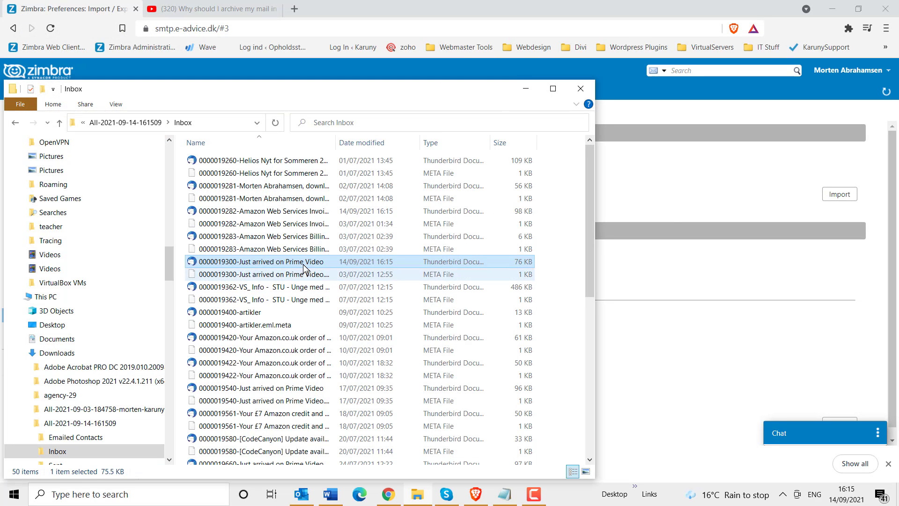
Search the backup Inbox for 'prime', listing 11 items, then minimize File Explorer.
{"action": "left_click", "coordinate": [481, 127]}
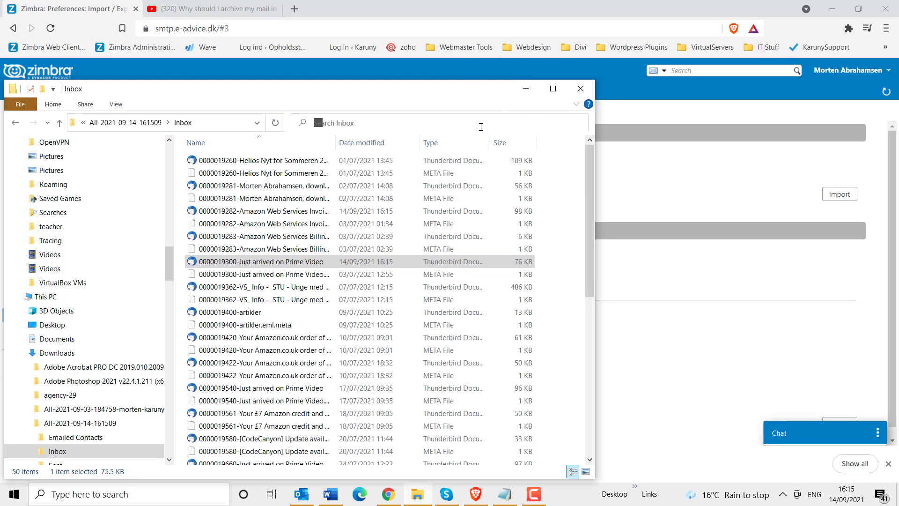
{"action": "type", "text": "prime"}
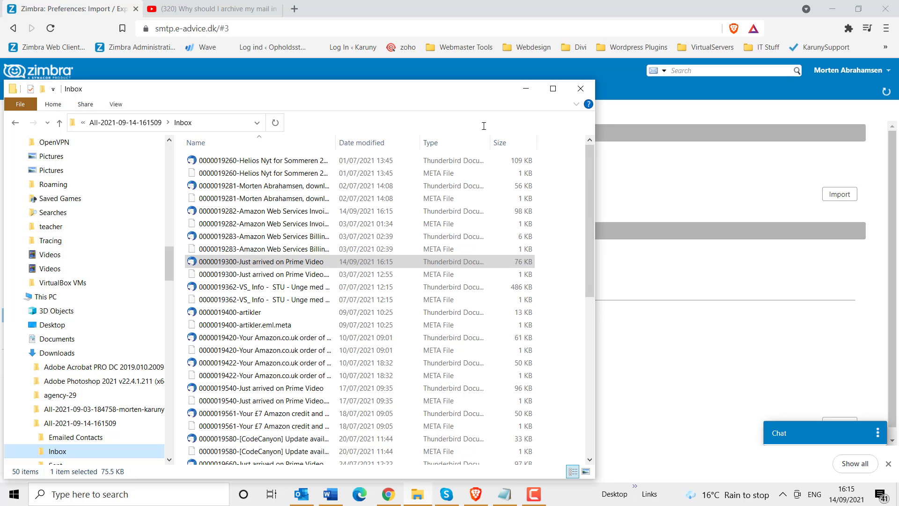
{"action": "key", "text": "Return"}
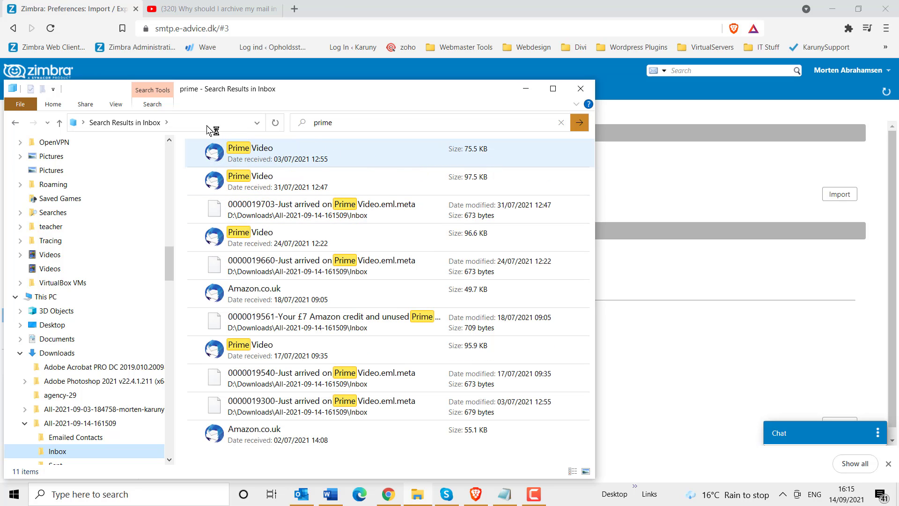
{"action": "left_click", "coordinate": [526, 89]}
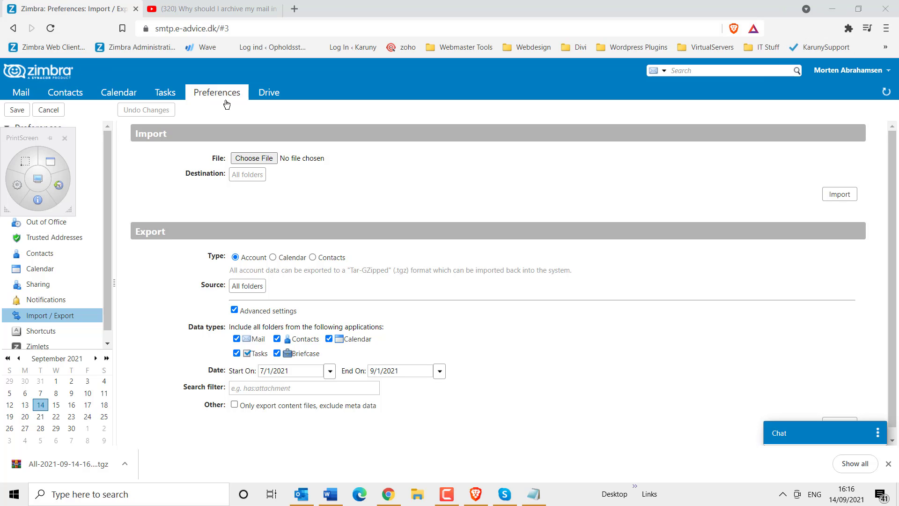
Search Zimbra mail for before:01/06/2021 and select both found conversations from 2018.
{"action": "left_click", "coordinate": [21, 93]}
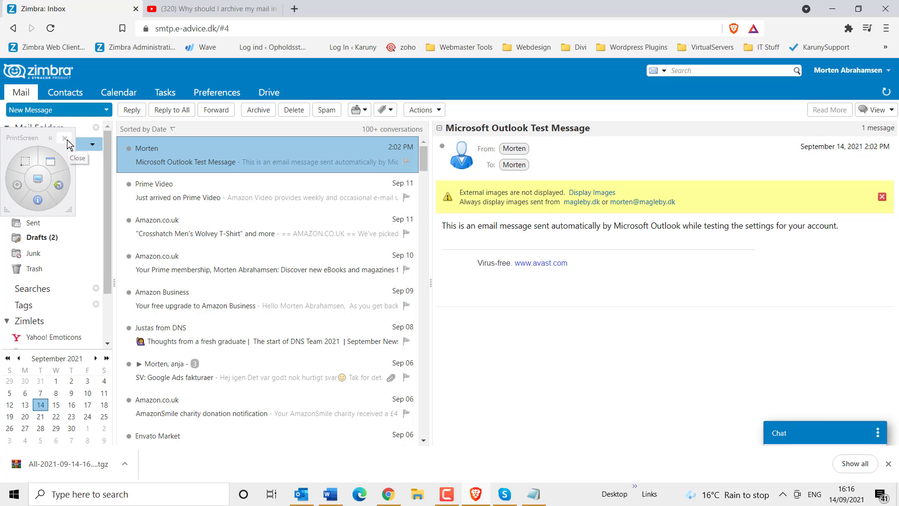
{"action": "left_click", "coordinate": [67, 140]}
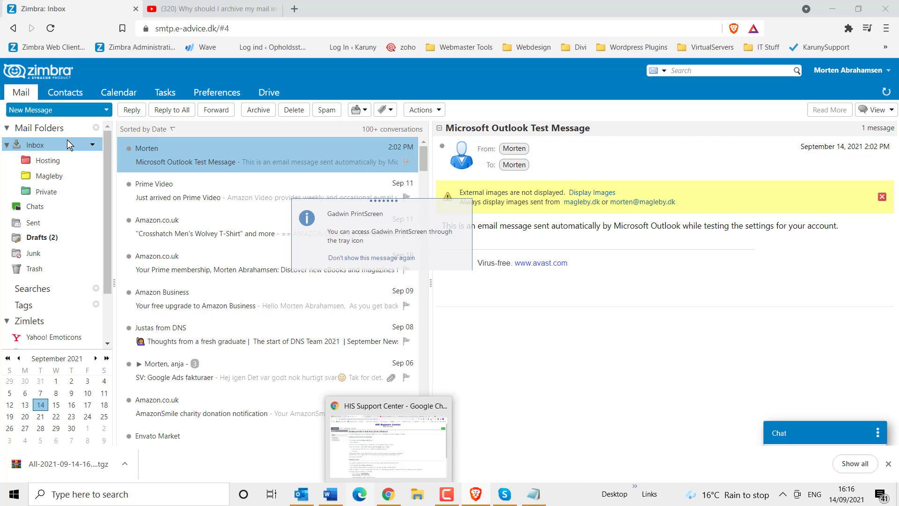
{"action": "left_click", "coordinate": [687, 70]}
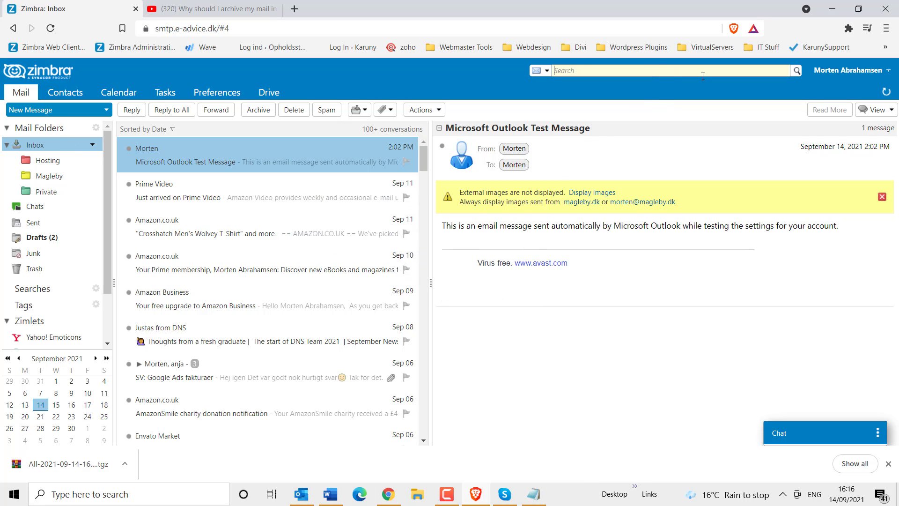
{"action": "type", "text": "before:01/06/2021"}
{"action": "key", "text": "Return"}
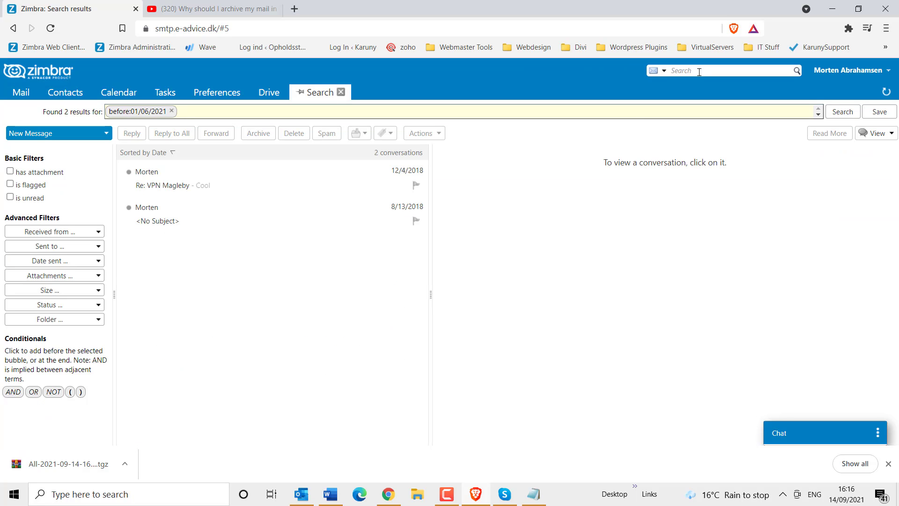
{"action": "left_click", "coordinate": [250, 180]}
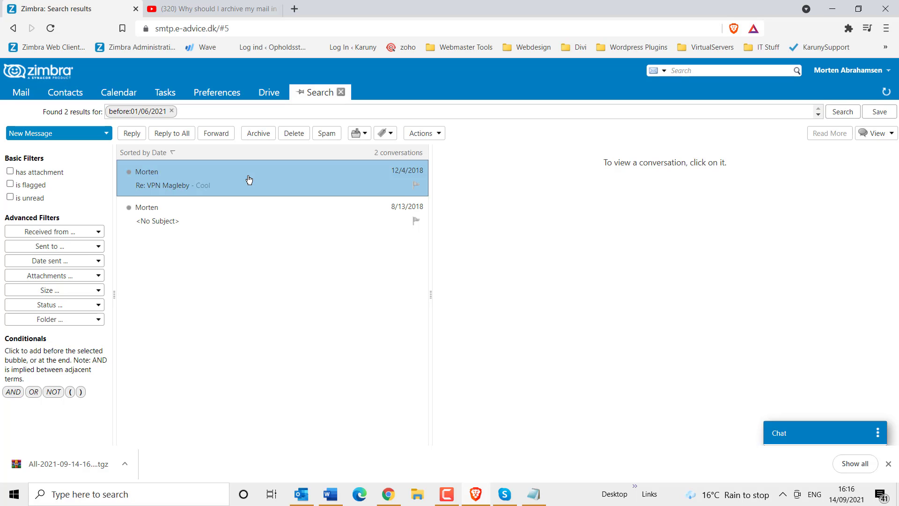
{"action": "key", "text": "ctrl+a"}
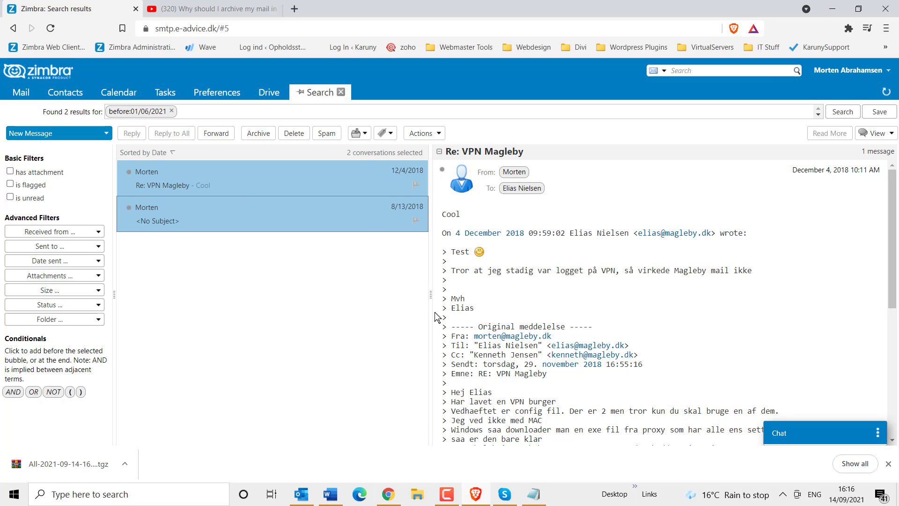
Scroll through the Word notes from the title to the older-mail deletion steps, then go to Outlook.
{"action": "left_click", "coordinate": [329, 496]}
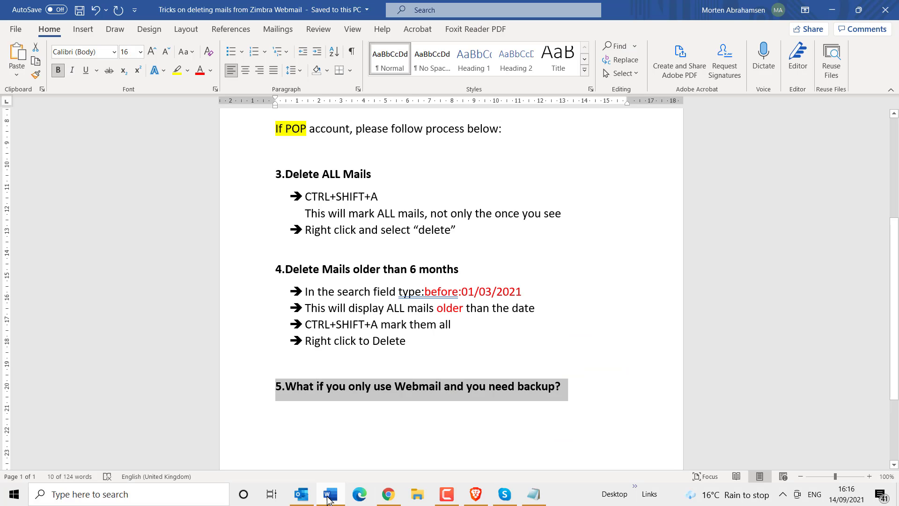
{"action": "scroll", "coordinate": [500, 324], "scroll_direction": "up", "scroll_amount": 2}
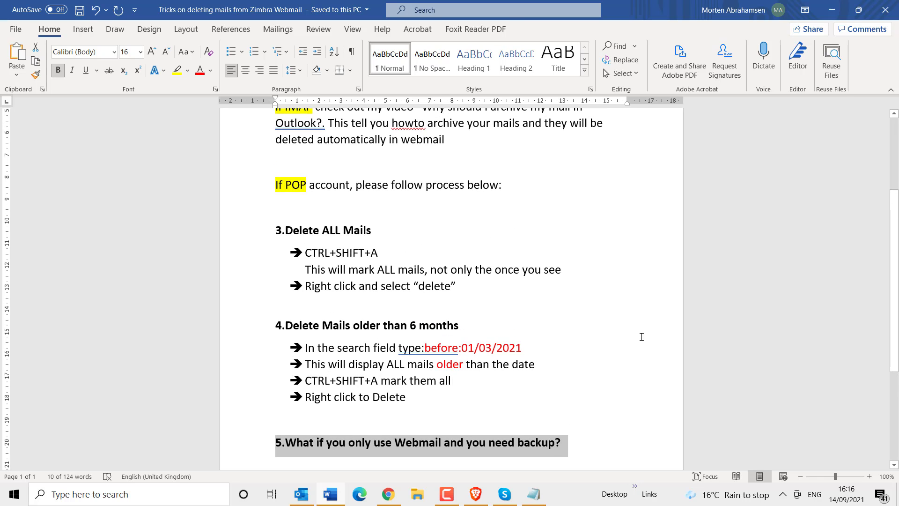
{"action": "scroll", "coordinate": [660, 420], "scroll_direction": "up", "scroll_amount": 3}
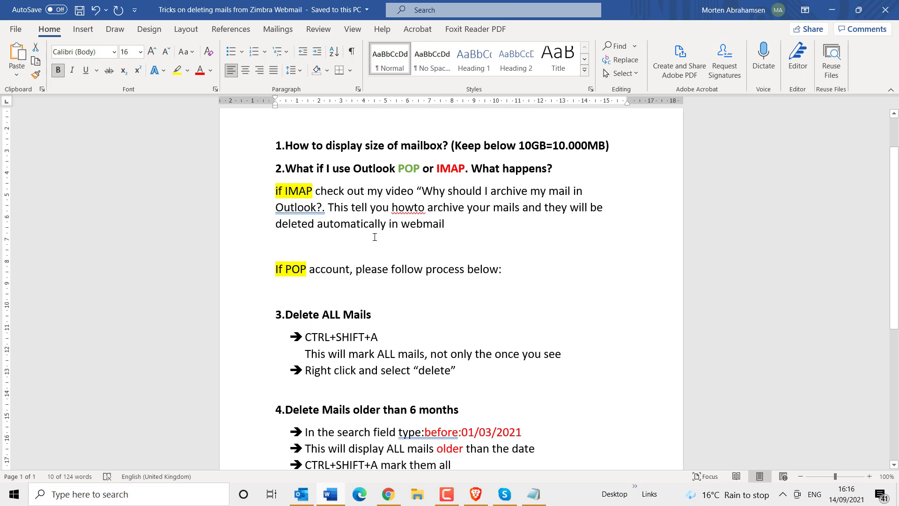
{"action": "scroll", "coordinate": [568, 381], "scroll_direction": "down", "scroll_amount": 1}
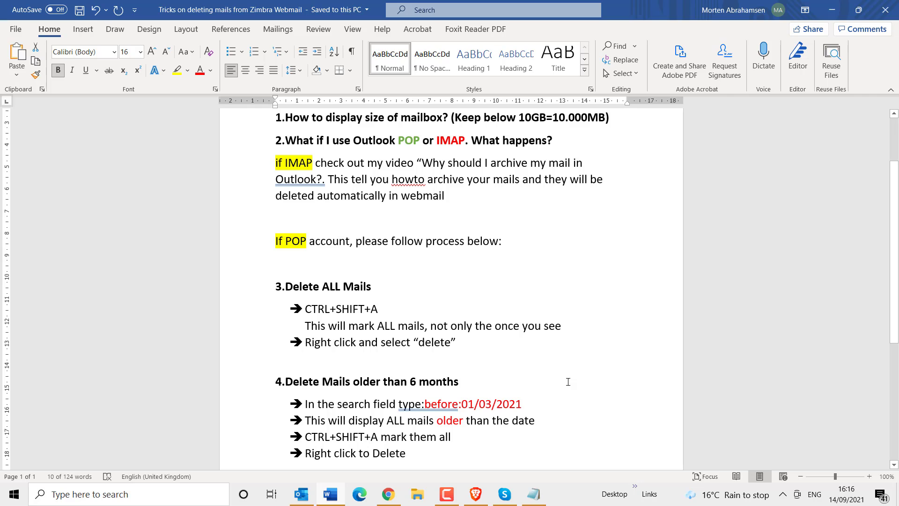
{"action": "scroll", "coordinate": [568, 382], "scroll_direction": "down", "scroll_amount": 2}
{"action": "scroll", "coordinate": [607, 383], "scroll_direction": "up", "scroll_amount": 4}
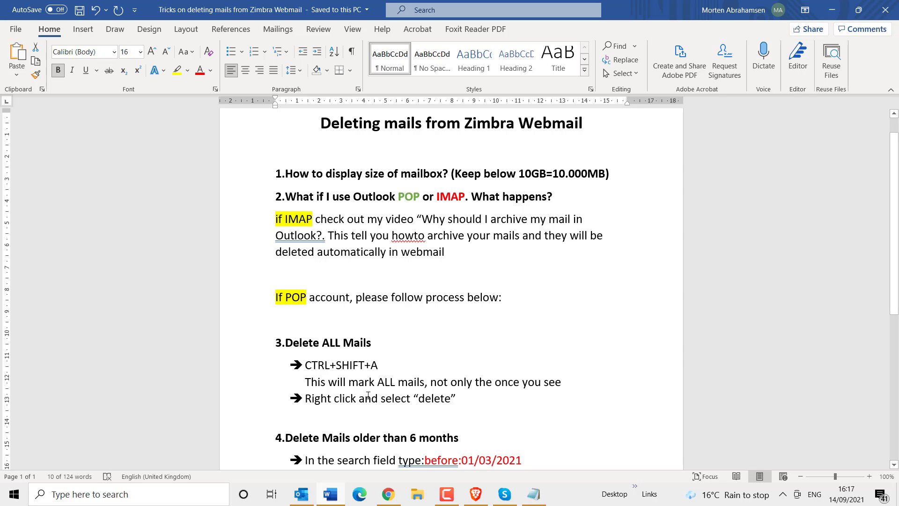
{"action": "left_click", "coordinate": [308, 500]}
{"action": "left_click", "coordinate": [9, 153]}
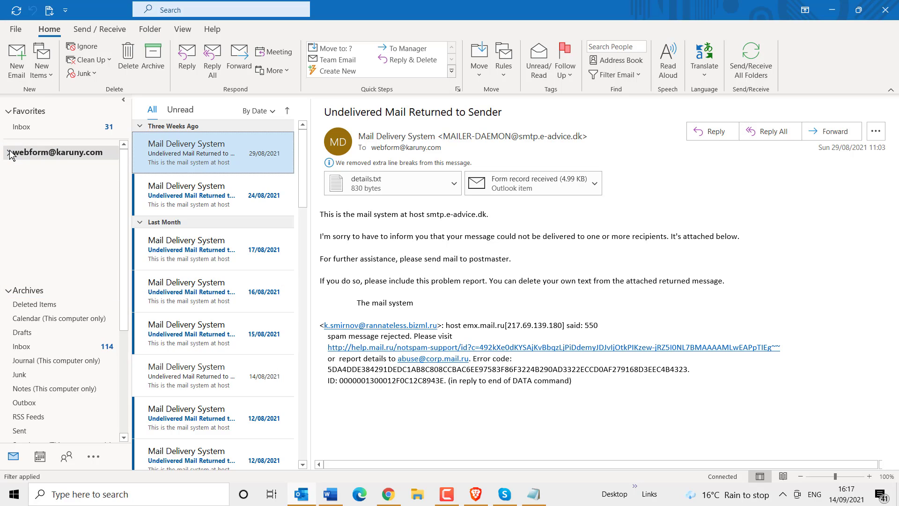
{"action": "left_click", "coordinate": [9, 179]}
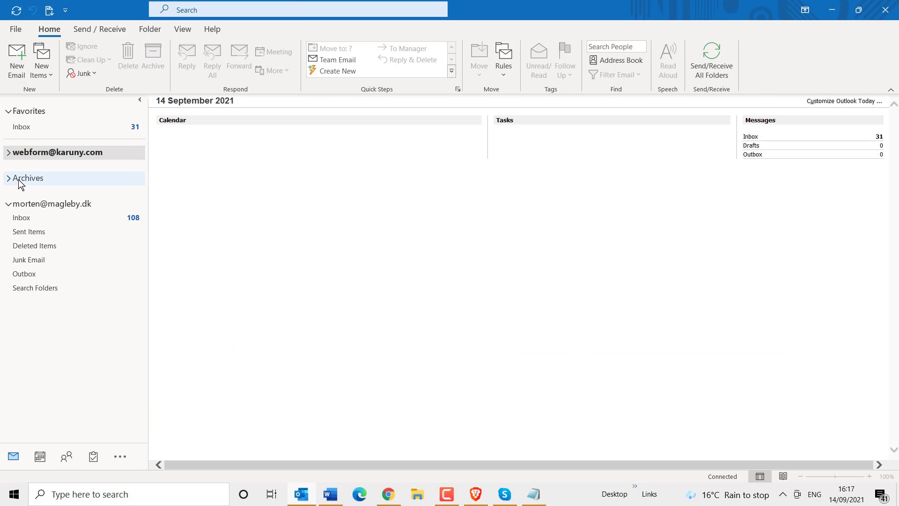
{"action": "left_click", "coordinate": [9, 179]}
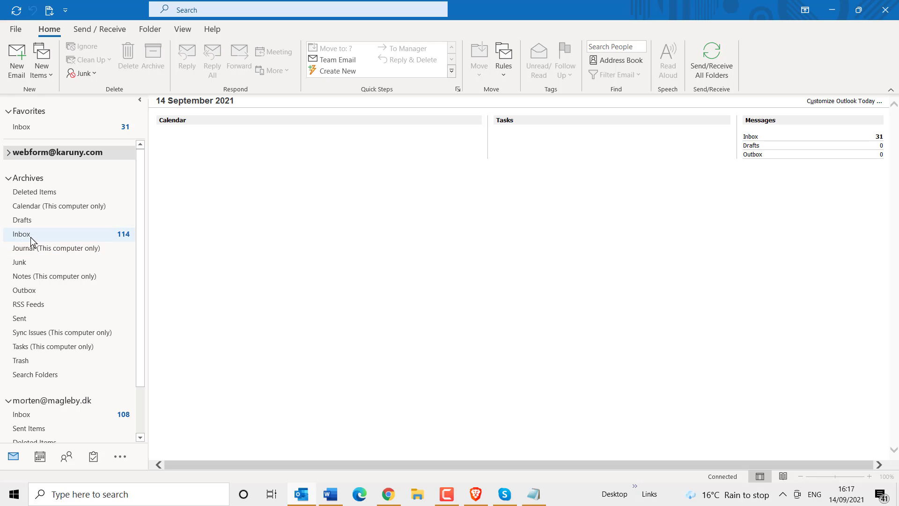
{"action": "left_click", "coordinate": [8, 178]}
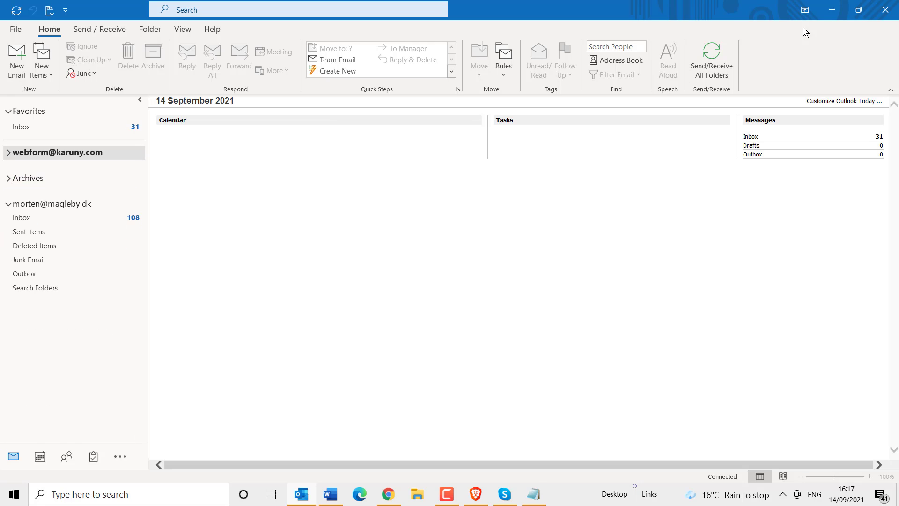
{"action": "left_click", "coordinate": [831, 9]}
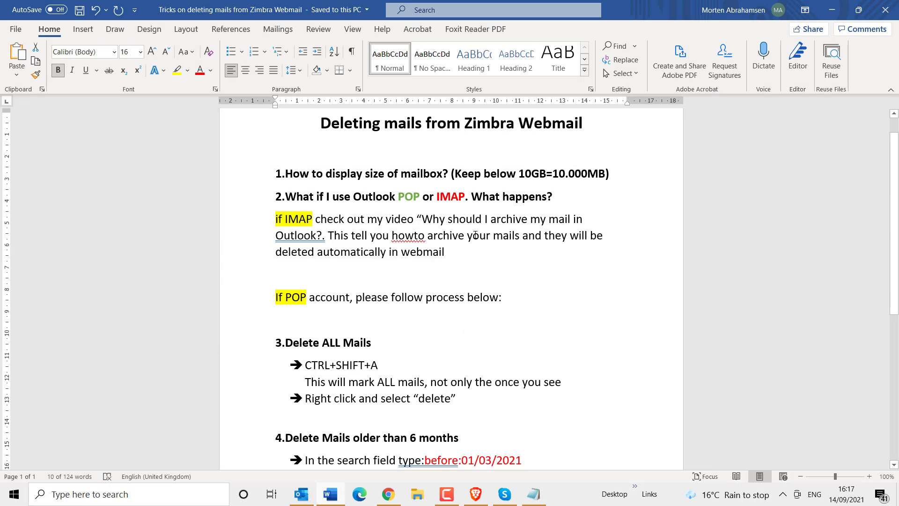